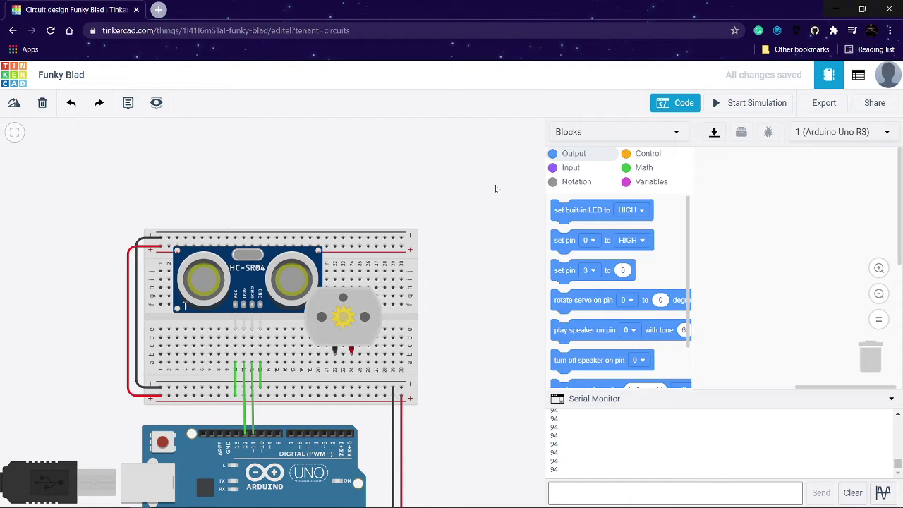
Step: Place the DC motor on the breadboard's top rows beside the HC-SR04 sensor
{"action": "left_click", "coordinate": [350, 299]}
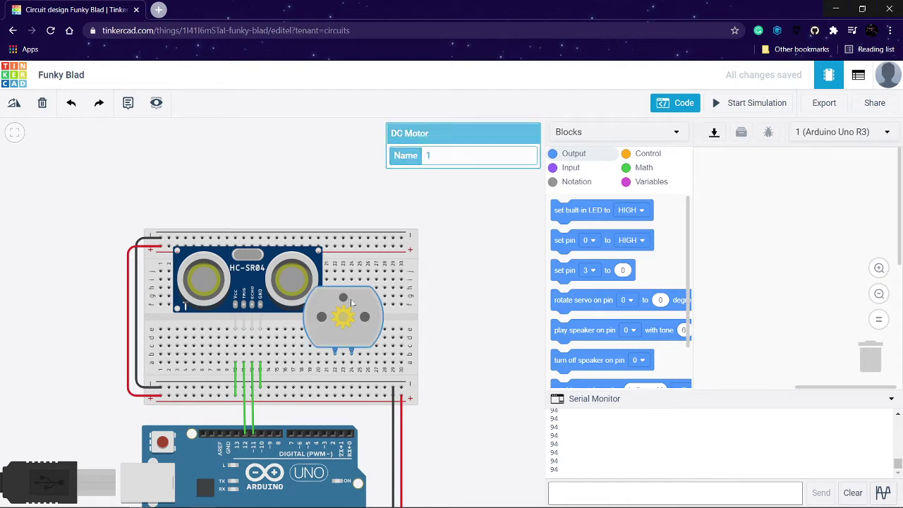
{"action": "mouse_move", "coordinate": [351, 298]}
{"action": "left_mouse_down"}
{"action": "mouse_move", "coordinate": [381, 258]}
{"action": "mouse_move", "coordinate": [379, 243]}
{"action": "left_mouse_up"}
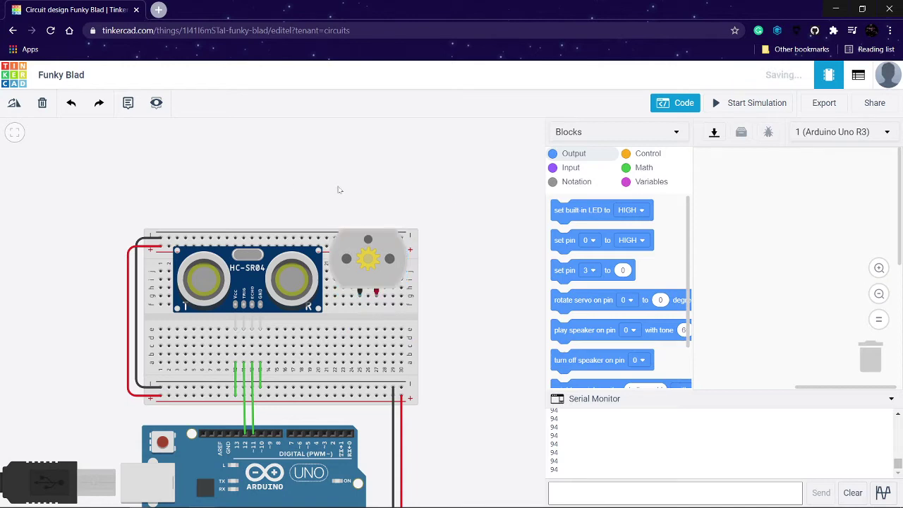
{"action": "left_click_drag", "start_coordinate": [282, 183], "coordinate": [338, 95]}
{"action": "mouse_move", "coordinate": [331, 141]}
{"action": "left_mouse_down"}
{"action": "mouse_move", "coordinate": [280, 358]}
{"action": "mouse_move", "coordinate": [426, 161]}
{"action": "mouse_move", "coordinate": [543, 145]}
{"action": "mouse_move", "coordinate": [397, 185]}
{"action": "mouse_move", "coordinate": [348, 141]}
{"action": "left_mouse_up"}
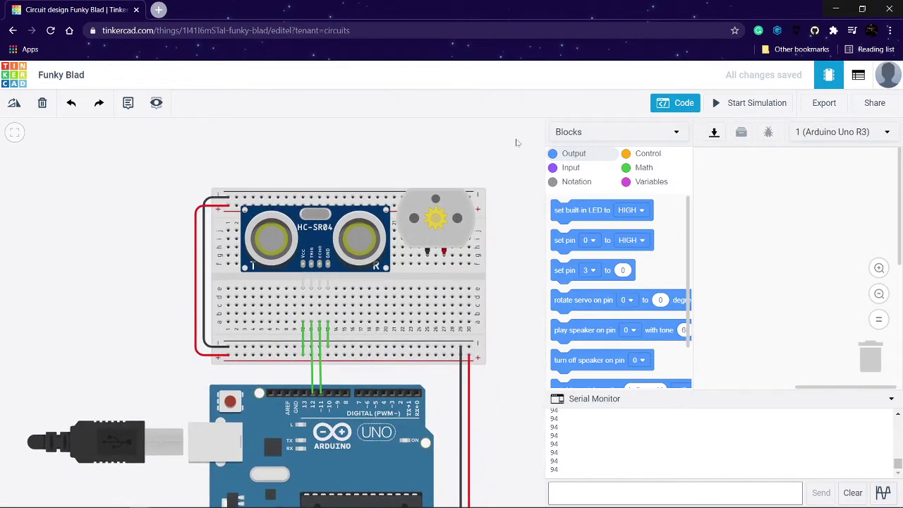
Step: Recolour the first two green sensor wires red and black
{"action": "left_click", "coordinate": [660, 110]}
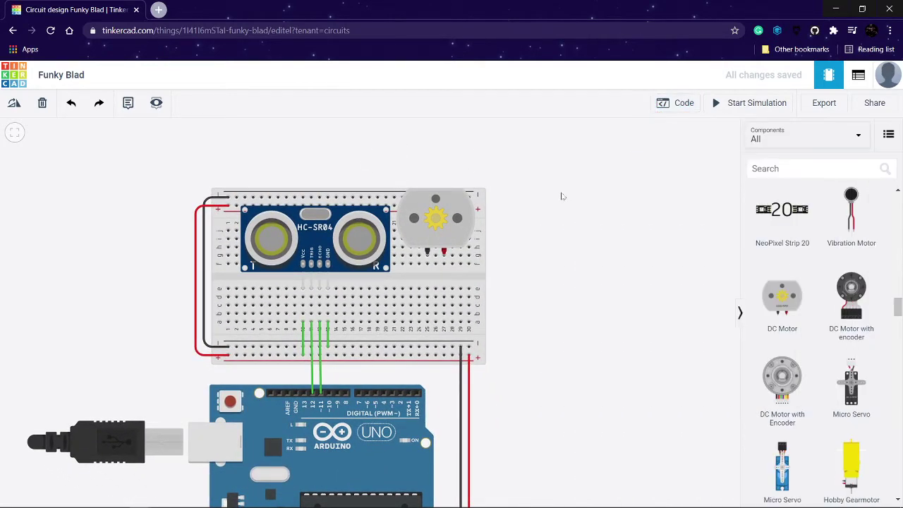
{"action": "left_click", "coordinate": [303, 341]}
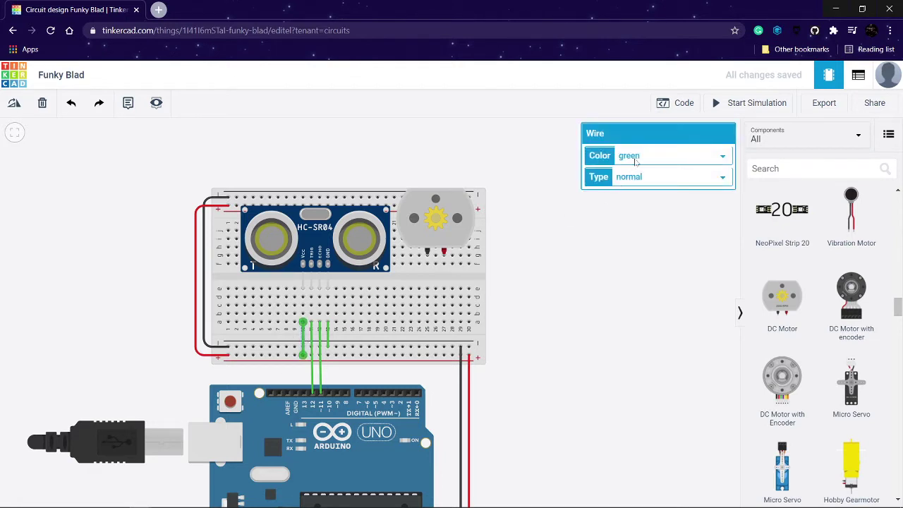
{"action": "left_click", "coordinate": [636, 160]}
{"action": "left_click", "coordinate": [640, 193]}
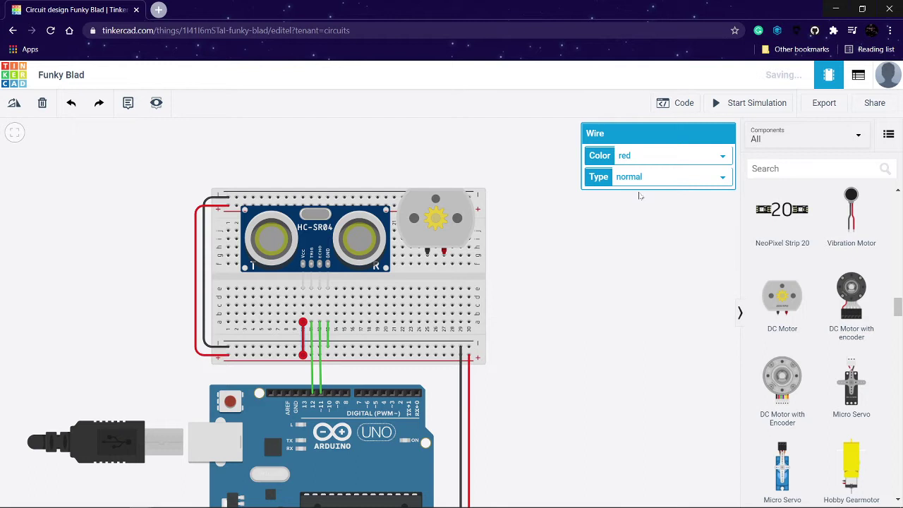
{"action": "left_click", "coordinate": [328, 338]}
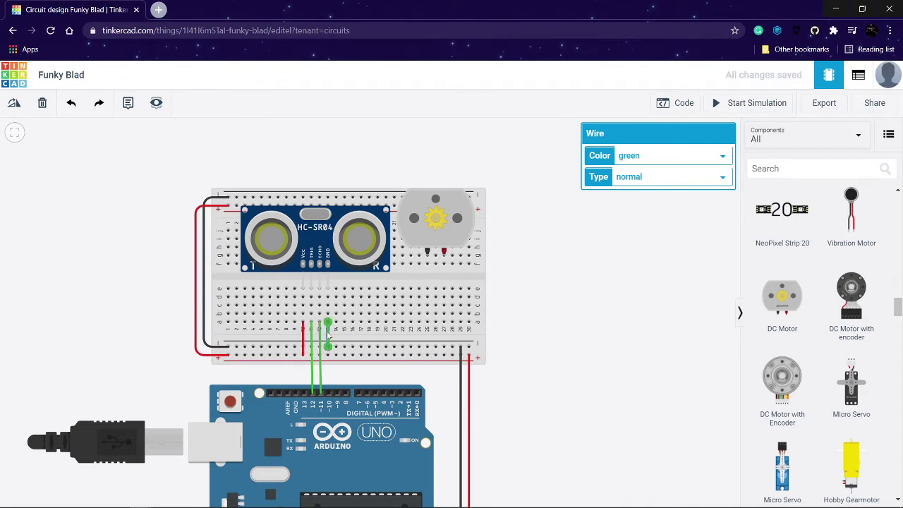
{"action": "left_click", "coordinate": [643, 157]}
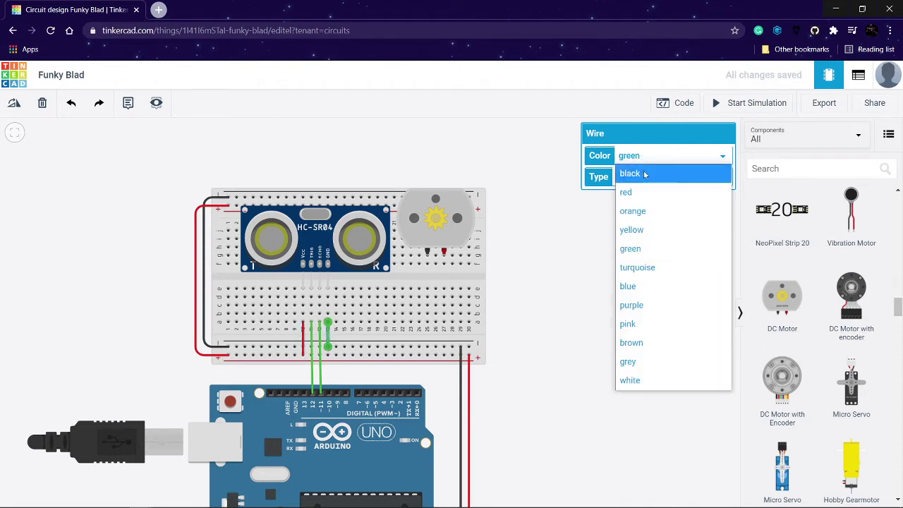
{"action": "left_click", "coordinate": [644, 175]}
{"action": "left_click", "coordinate": [591, 281]}
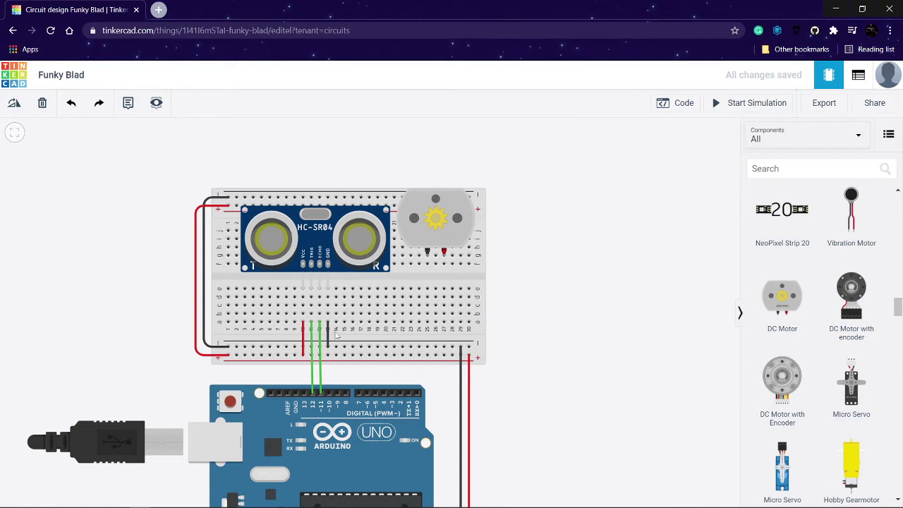
Step: Recolour the two green wires running to the Arduino orange and blue
{"action": "left_click", "coordinate": [311, 336]}
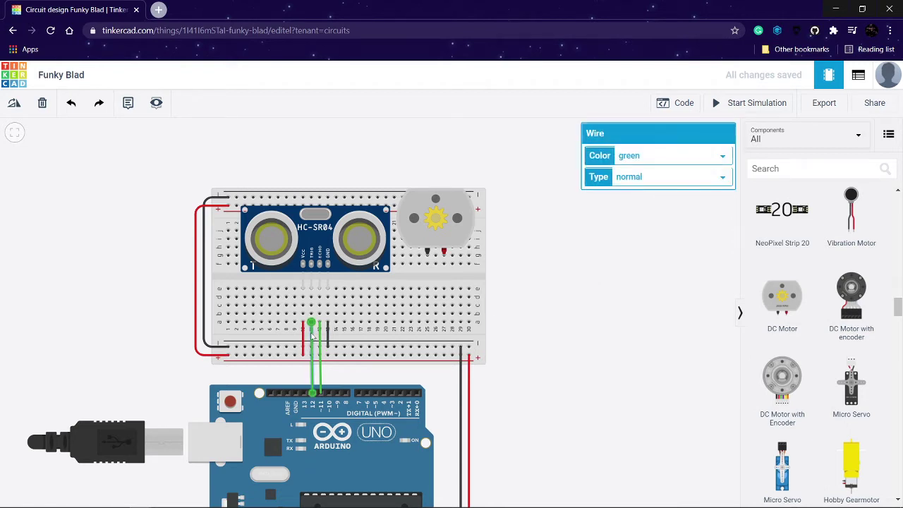
{"action": "left_click", "coordinate": [695, 157]}
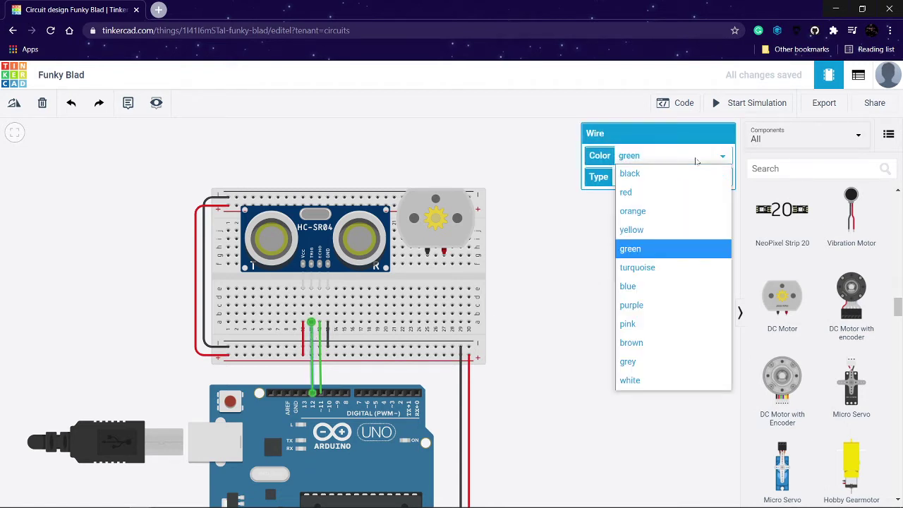
{"action": "left_click", "coordinate": [671, 212]}
{"action": "left_click", "coordinate": [551, 353]}
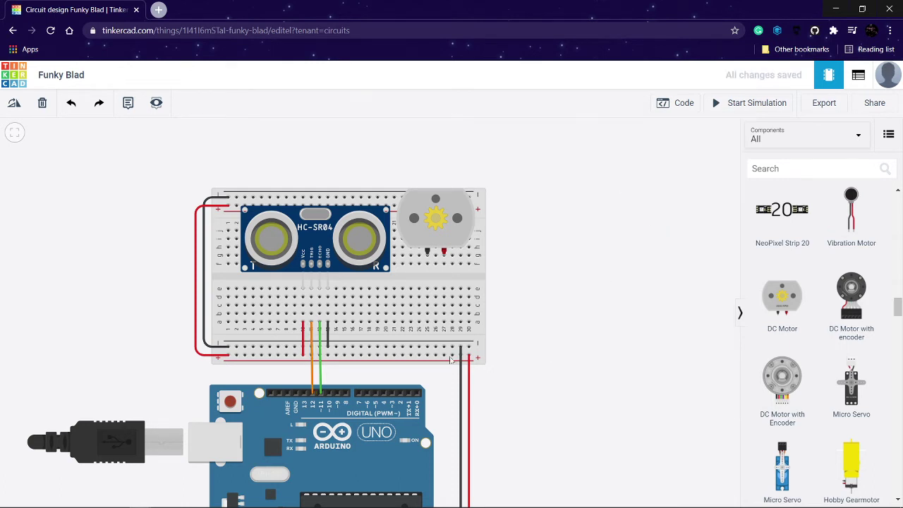
{"action": "left_click", "coordinate": [321, 365]}
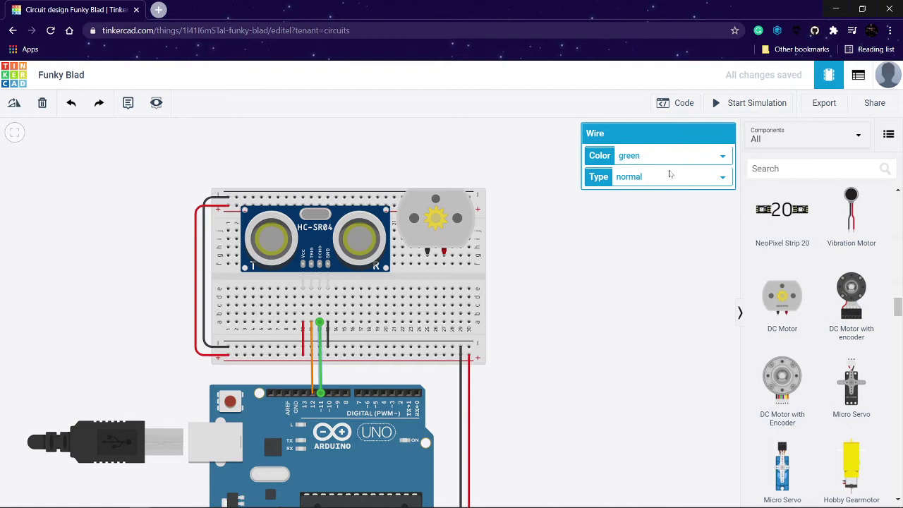
{"action": "left_click", "coordinate": [671, 180]}
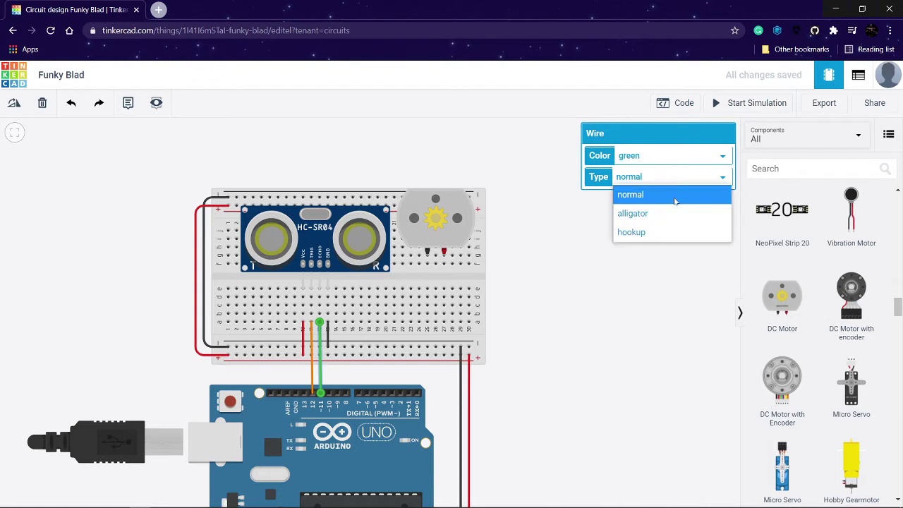
{"action": "left_click", "coordinate": [667, 158]}
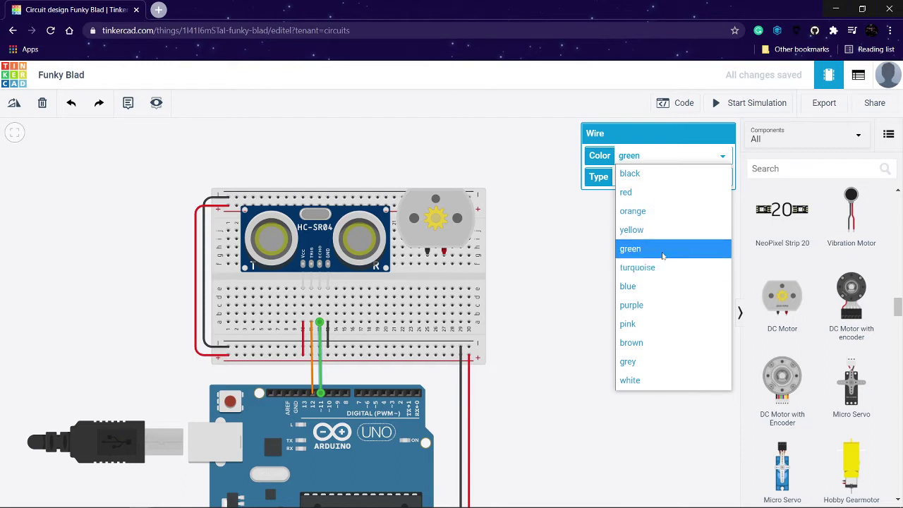
{"action": "left_click", "coordinate": [645, 297]}
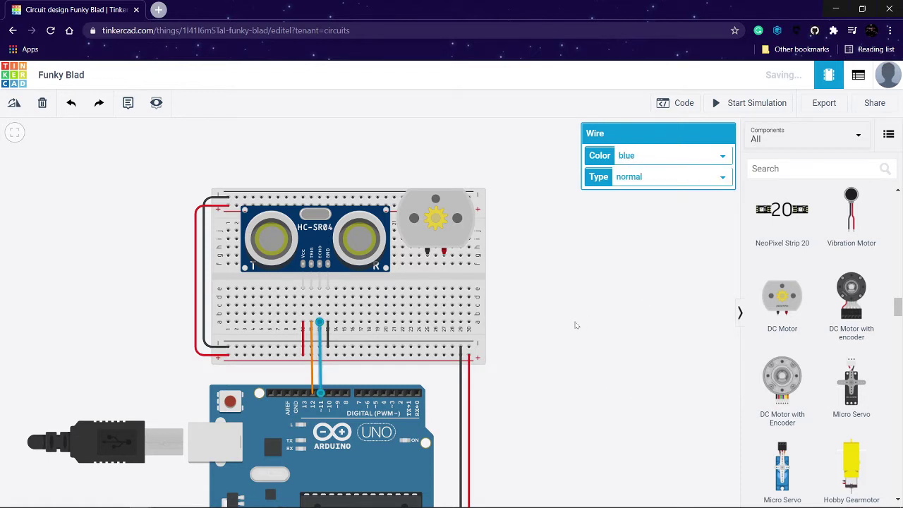
{"action": "left_click", "coordinate": [576, 326]}
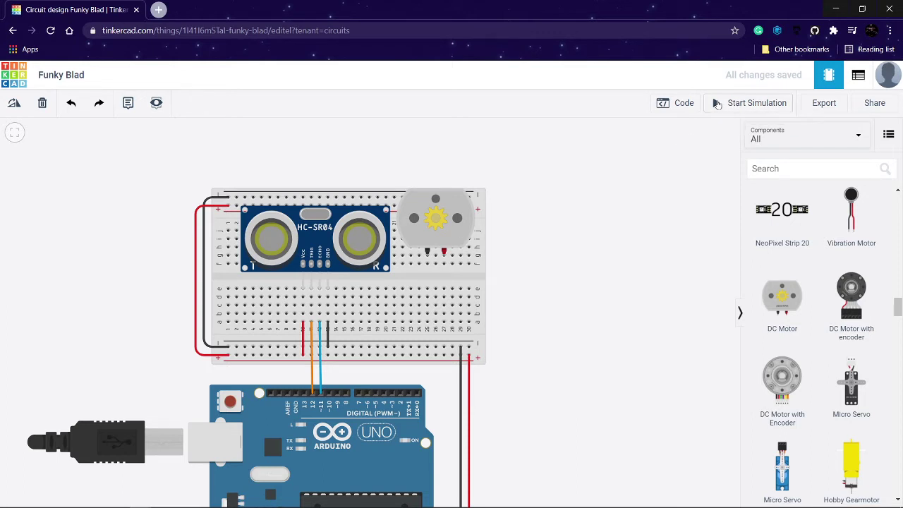
Step: Show the distance variable blocks with Serial Monitor collapsed, trying then trashing a set block
{"action": "left_click", "coordinate": [683, 103]}
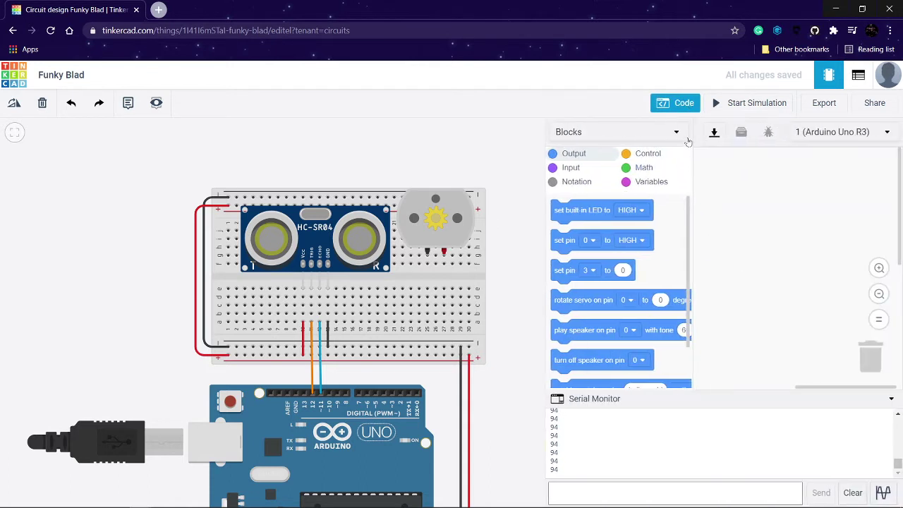
{"action": "left_click", "coordinate": [627, 182]}
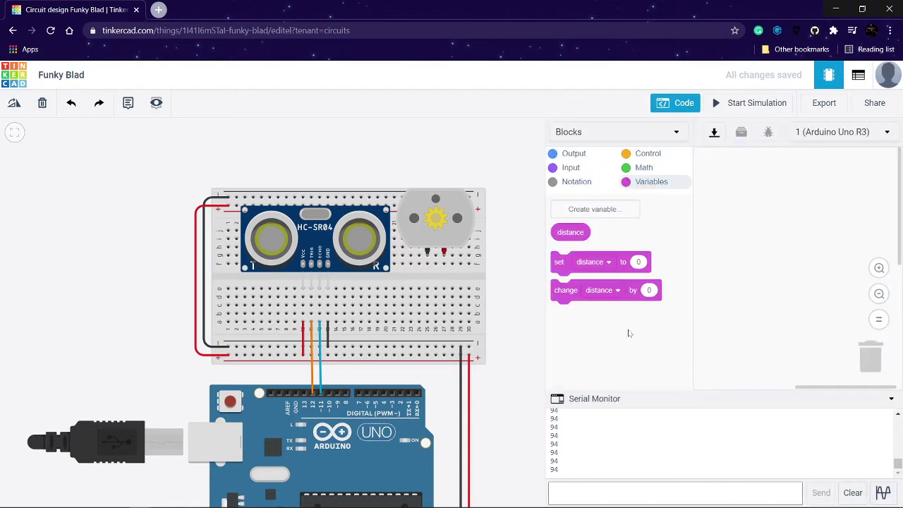
{"action": "left_click", "coordinate": [602, 400]}
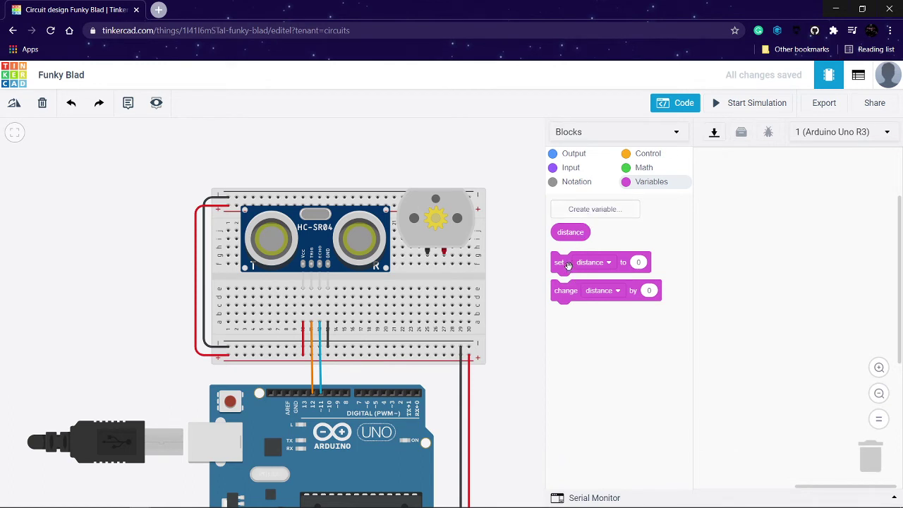
{"action": "left_click_drag", "start_coordinate": [569, 264], "coordinate": [713, 173]}
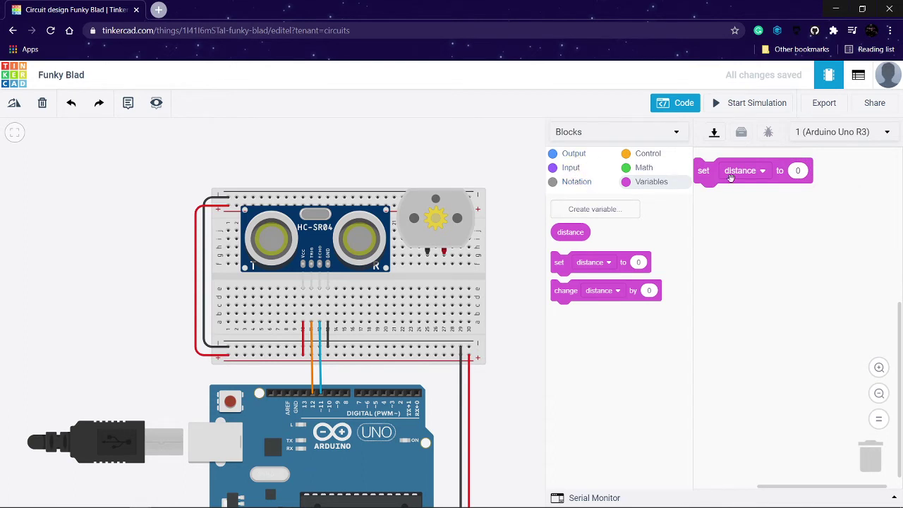
{"action": "mouse_move", "coordinate": [714, 177]}
{"action": "left_mouse_down"}
{"action": "mouse_move", "coordinate": [828, 420]}
{"action": "mouse_move", "coordinate": [869, 459]}
{"action": "left_mouse_up"}
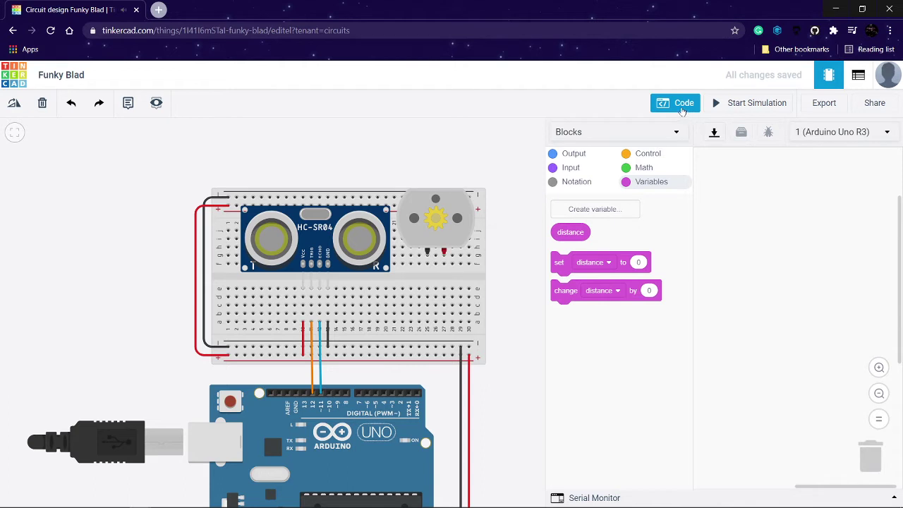
{"action": "left_click", "coordinate": [677, 133]}
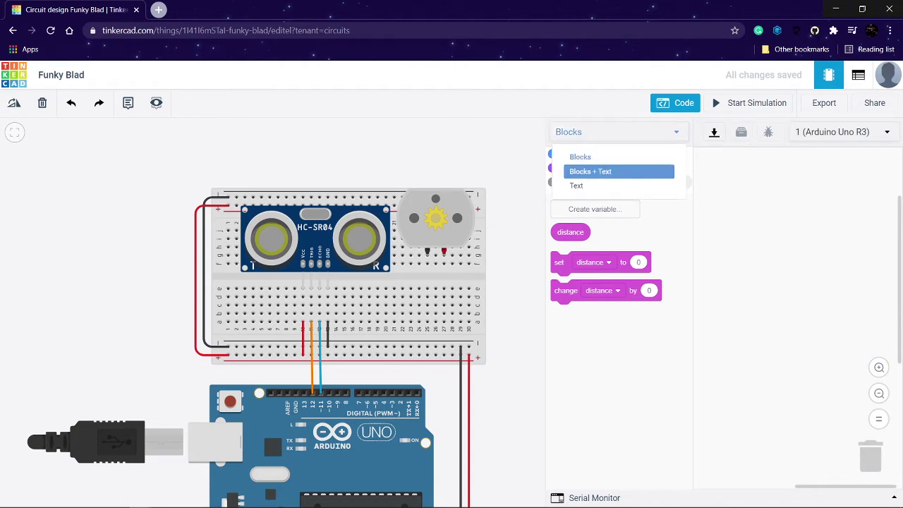
Step: Switch to Blocks + Text mode and add a 'set distance to 0' block to the loop
{"action": "left_click", "coordinate": [590, 171]}
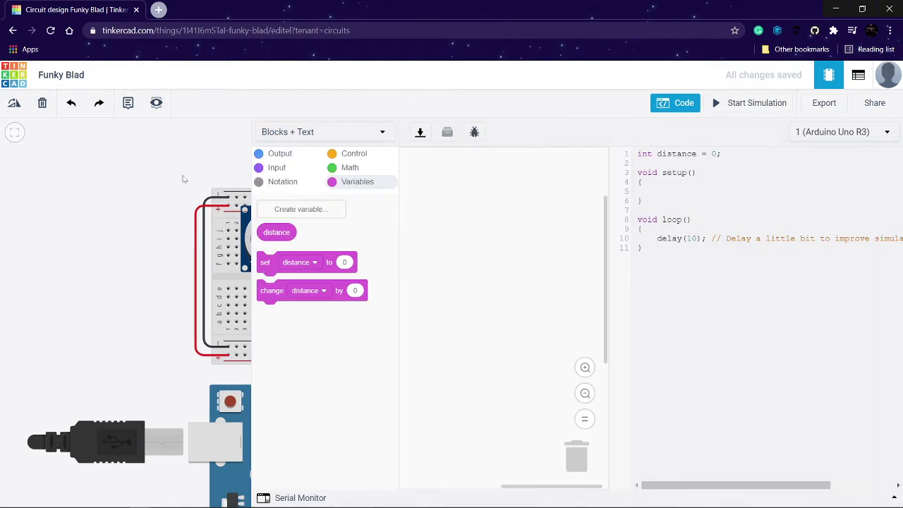
{"action": "scroll", "coordinate": [173, 159], "scroll_direction": "up", "scroll_amount": 5}
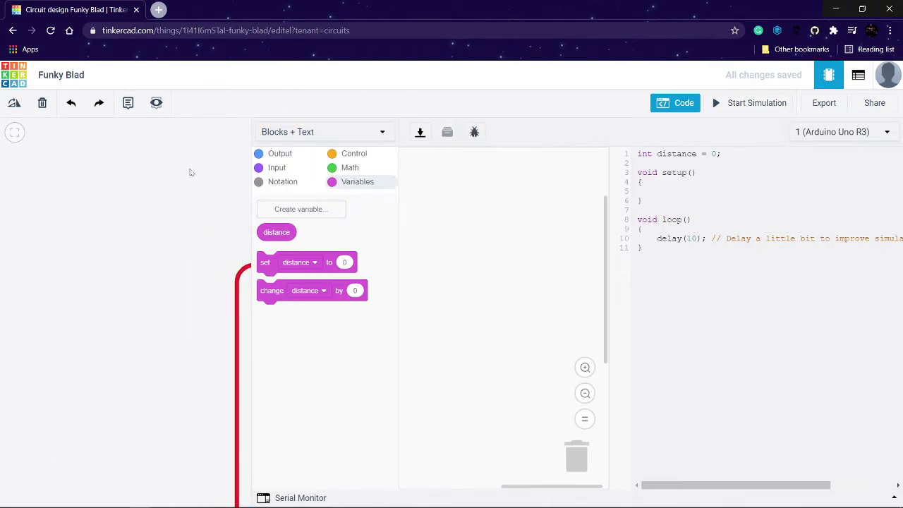
{"action": "scroll", "coordinate": [190, 172], "scroll_direction": "down", "scroll_amount": 5}
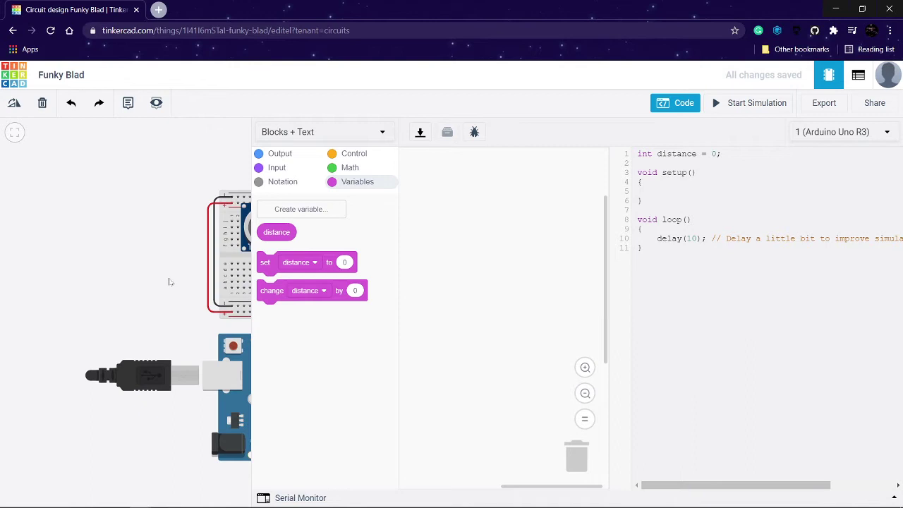
{"action": "left_click_drag", "start_coordinate": [169, 282], "coordinate": [33, 281]}
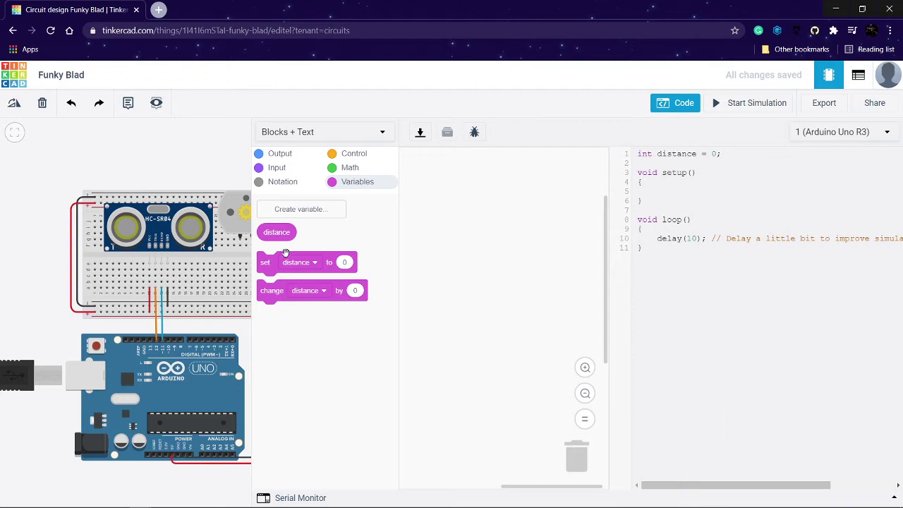
{"action": "mouse_move", "coordinate": [265, 259]}
{"action": "left_mouse_down"}
{"action": "mouse_move", "coordinate": [468, 207]}
{"action": "mouse_move", "coordinate": [413, 174]}
{"action": "left_mouse_up"}
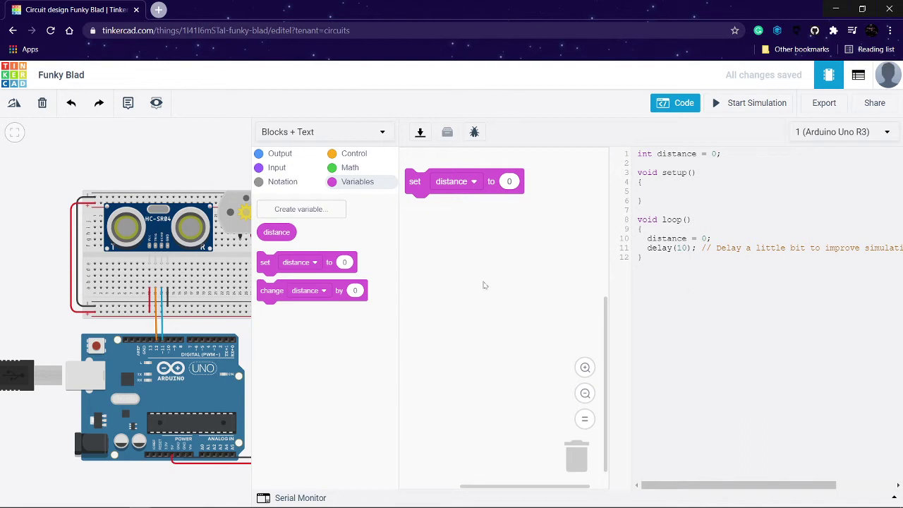
Step: Feed the ultrasonic distance sensor reading block into set distance
{"action": "left_click", "coordinate": [277, 182]}
{"action": "left_click", "coordinate": [271, 153]}
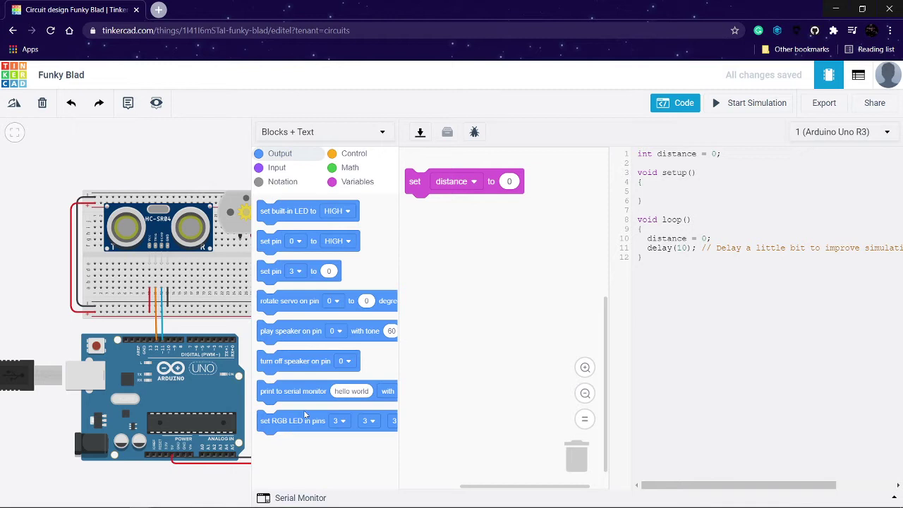
{"action": "left_click", "coordinate": [277, 169]}
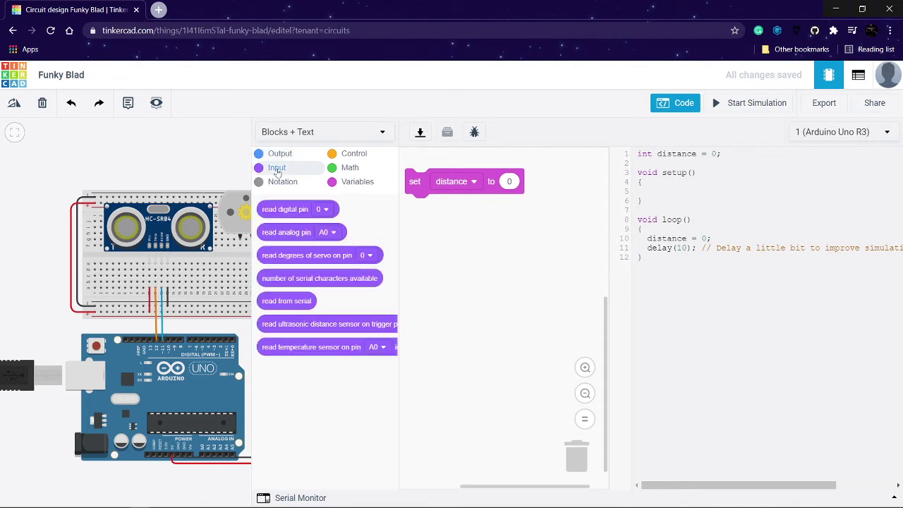
{"action": "left_click_drag", "start_coordinate": [275, 327], "coordinate": [524, 180]}
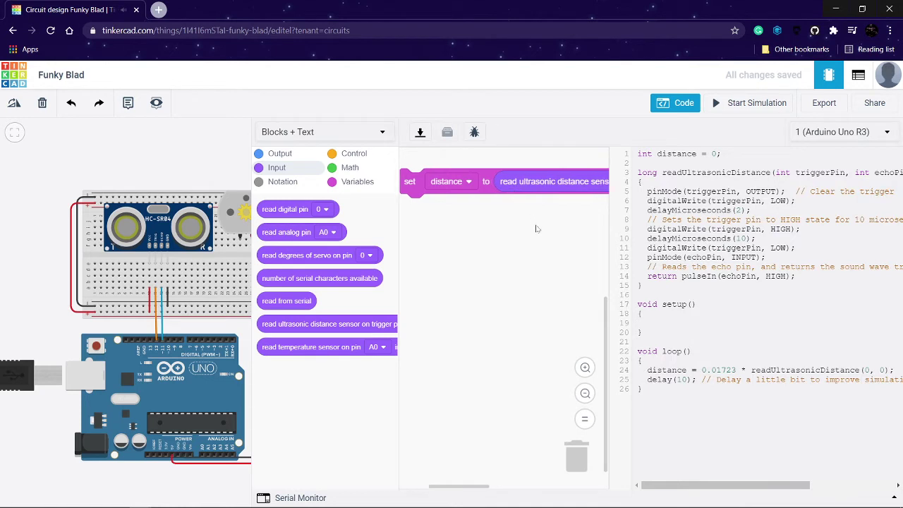
{"action": "scroll", "coordinate": [536, 228], "scroll_direction": "right", "scroll_amount": 2}
{"action": "scroll", "coordinate": [536, 228], "scroll_direction": "right", "scroll_amount": 2}
{"action": "scroll", "coordinate": [536, 228], "scroll_direction": "right", "scroll_amount": 2}
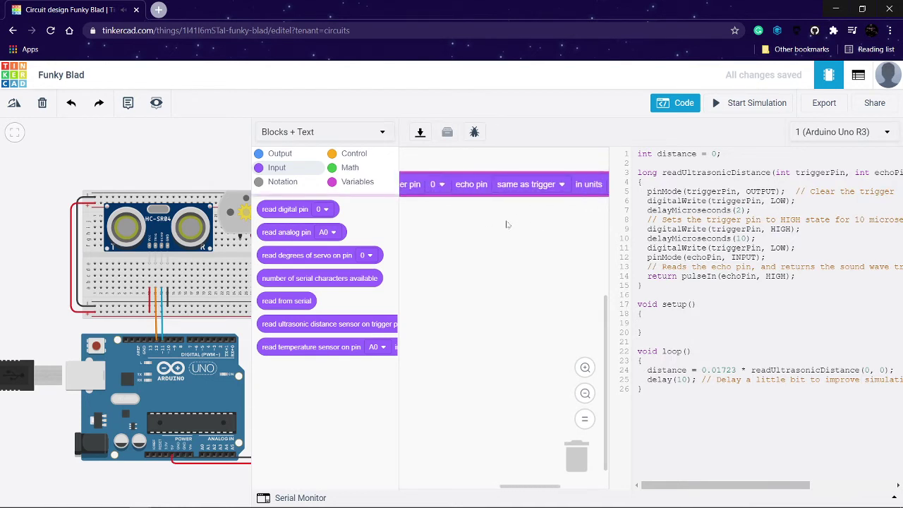
{"action": "scroll", "coordinate": [505, 224], "scroll_direction": "left", "scroll_amount": 1}
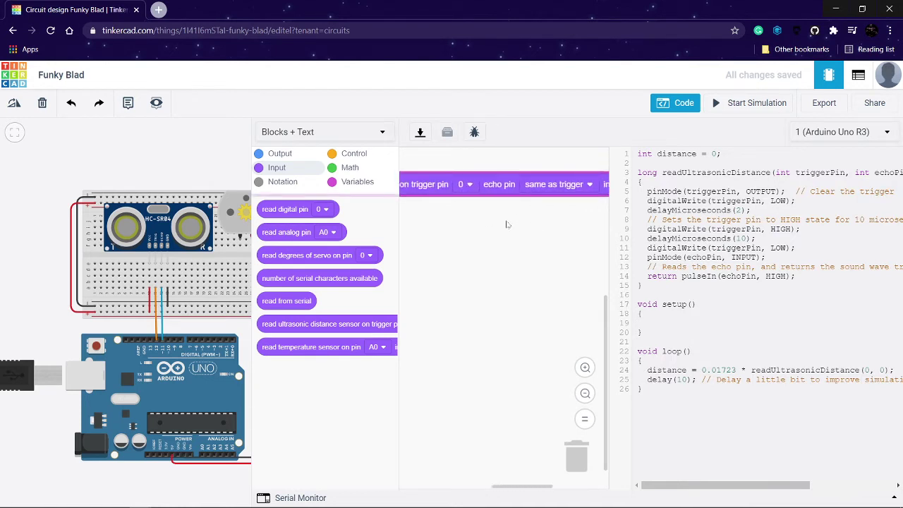
Step: Set the sensor's trigger pin to 12 and echo pin 11, and add a serial print block
{"action": "left_click", "coordinate": [464, 191]}
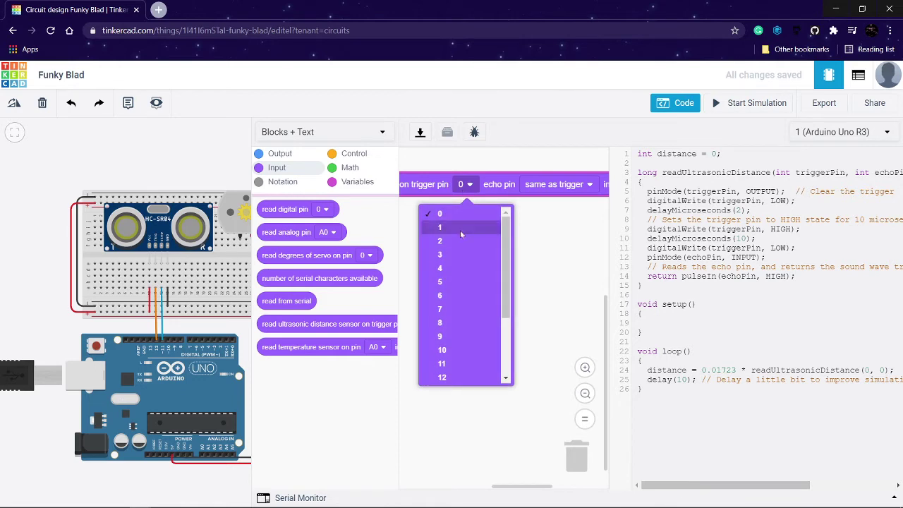
{"action": "left_click", "coordinate": [441, 378]}
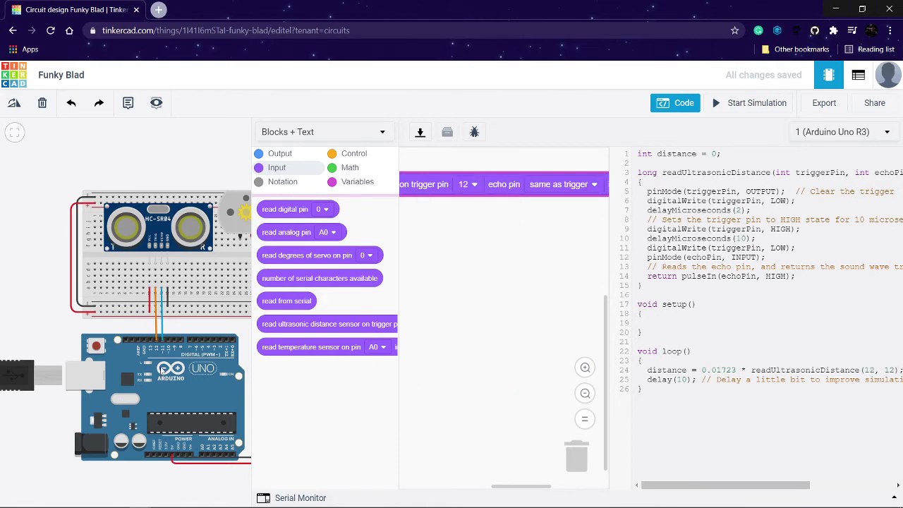
{"action": "left_click", "coordinate": [559, 185]}
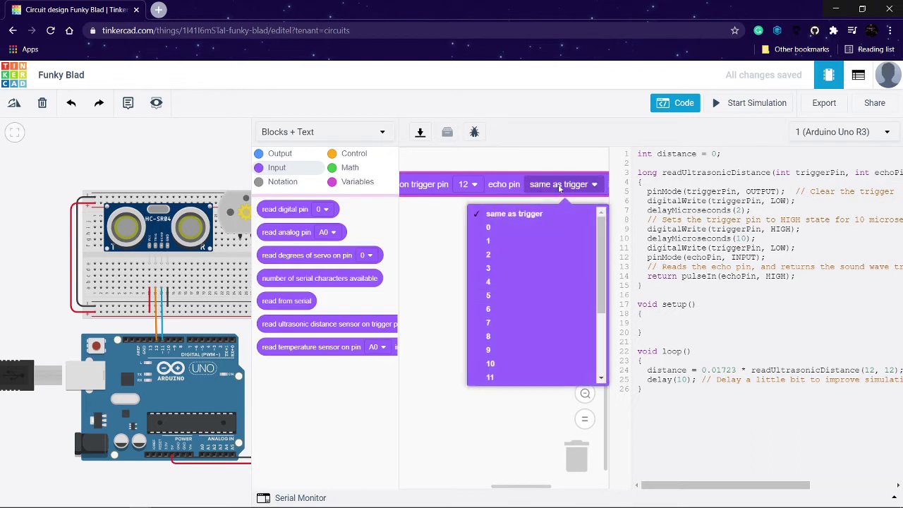
{"action": "left_click", "coordinate": [522, 377]}
{"action": "scroll", "coordinate": [522, 384], "scroll_direction": "left", "scroll_amount": 5}
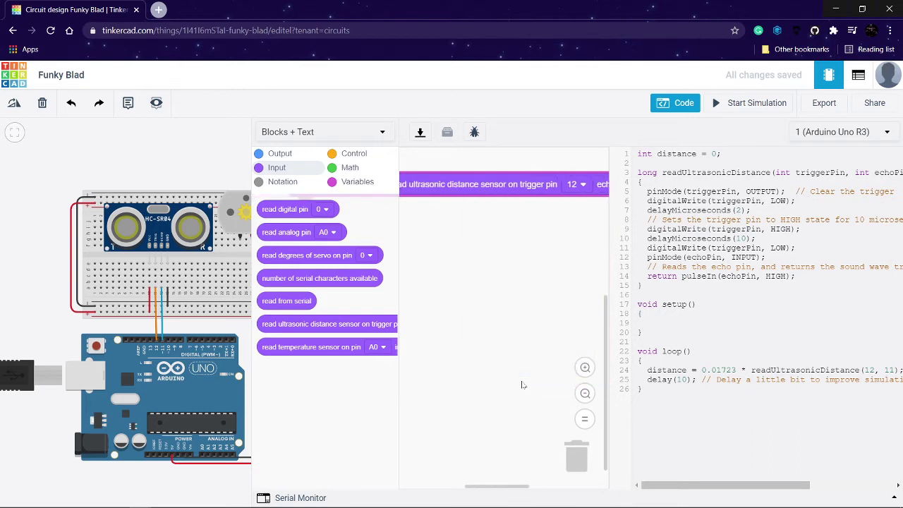
{"action": "scroll", "coordinate": [476, 339], "scroll_direction": "right", "scroll_amount": 2}
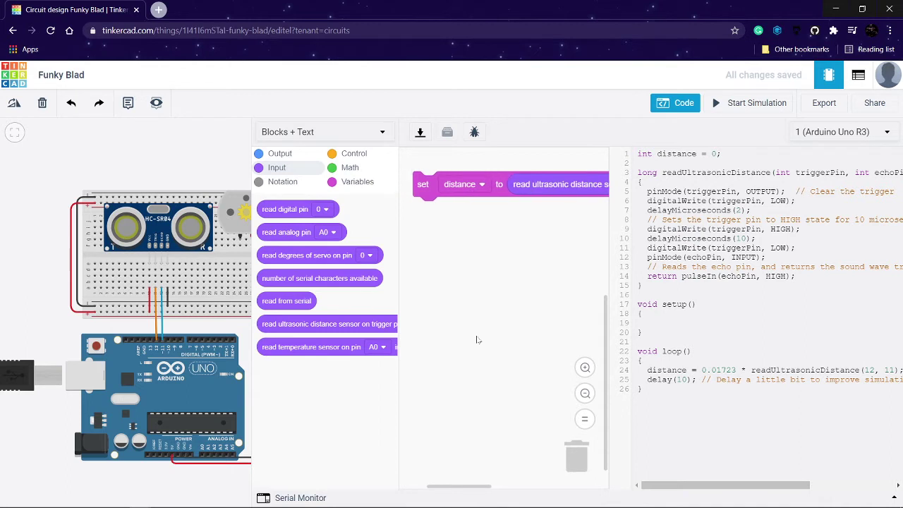
{"action": "left_click", "coordinate": [280, 154]}
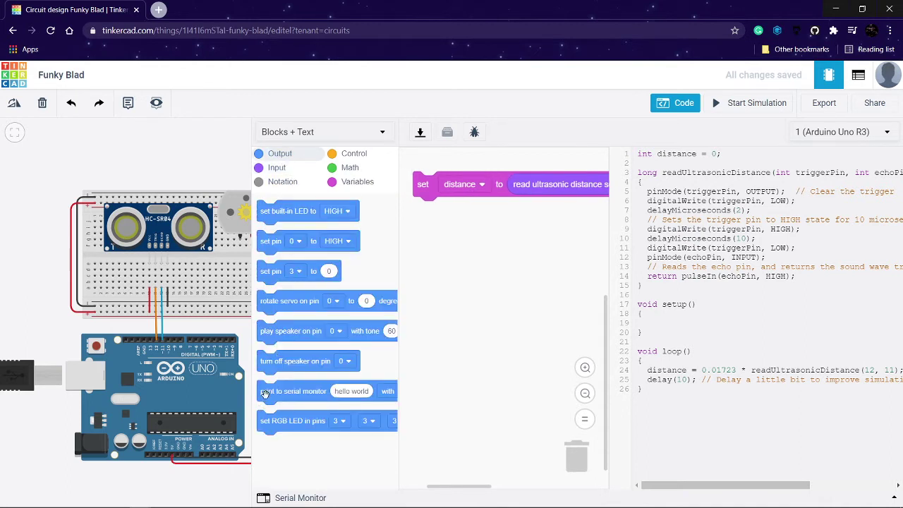
{"action": "left_click_drag", "start_coordinate": [265, 393], "coordinate": [419, 219]}
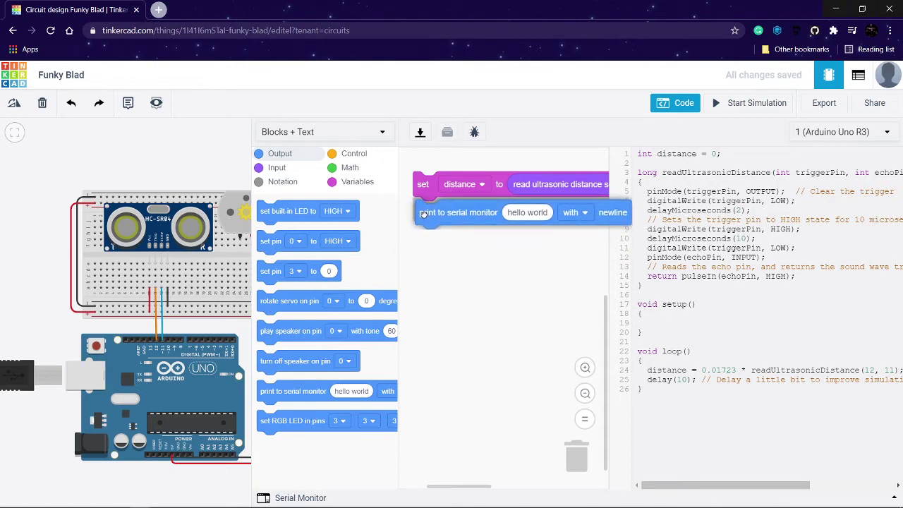
Step: Replace 'hello world' in the print to serial monitor block with the distance variable
{"action": "left_click", "coordinate": [328, 181]}
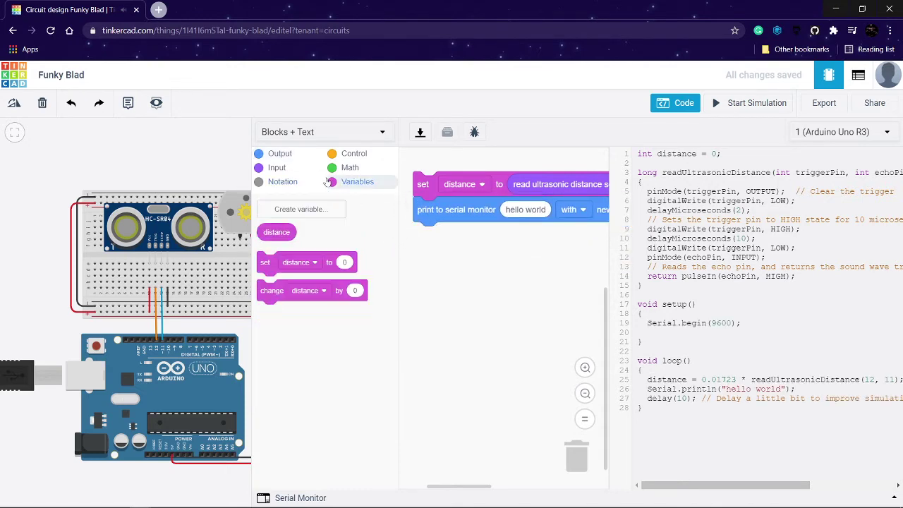
{"action": "left_click_drag", "start_coordinate": [267, 233], "coordinate": [522, 210]}
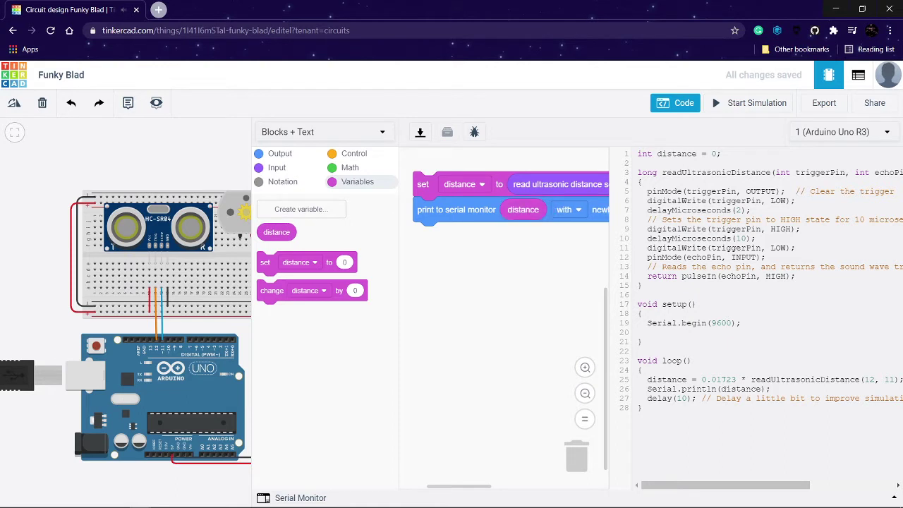
{"action": "scroll", "coordinate": [605, 315], "scroll_direction": "right", "scroll_amount": 2}
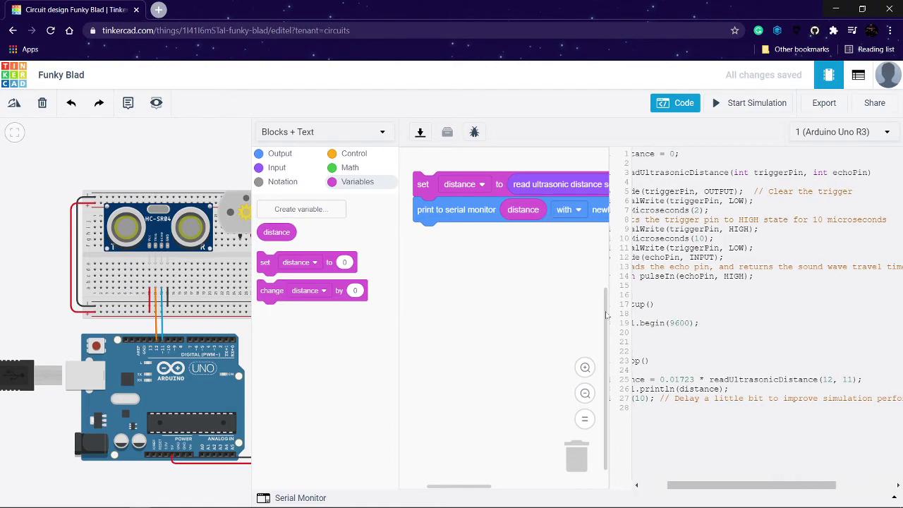
{"action": "scroll", "coordinate": [605, 315], "scroll_direction": "left", "scroll_amount": 1}
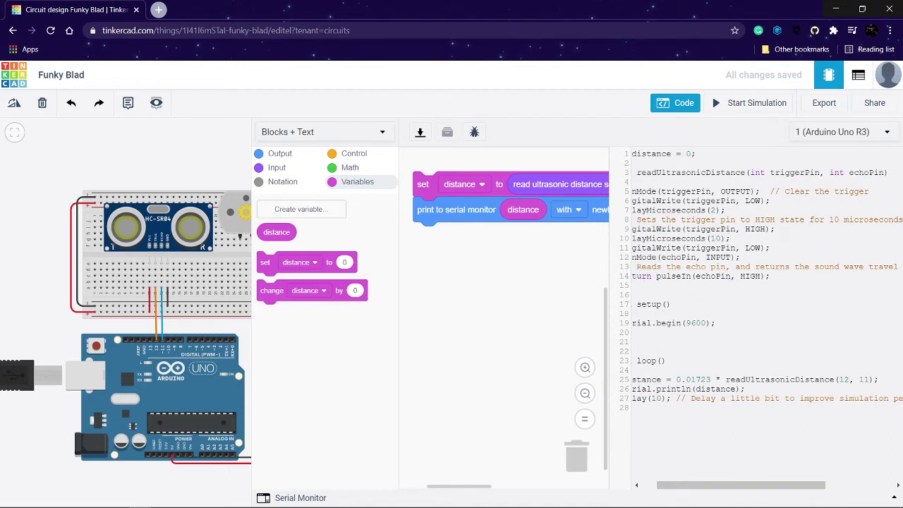
{"action": "scroll", "coordinate": [766, 317], "scroll_direction": "left", "scroll_amount": 2}
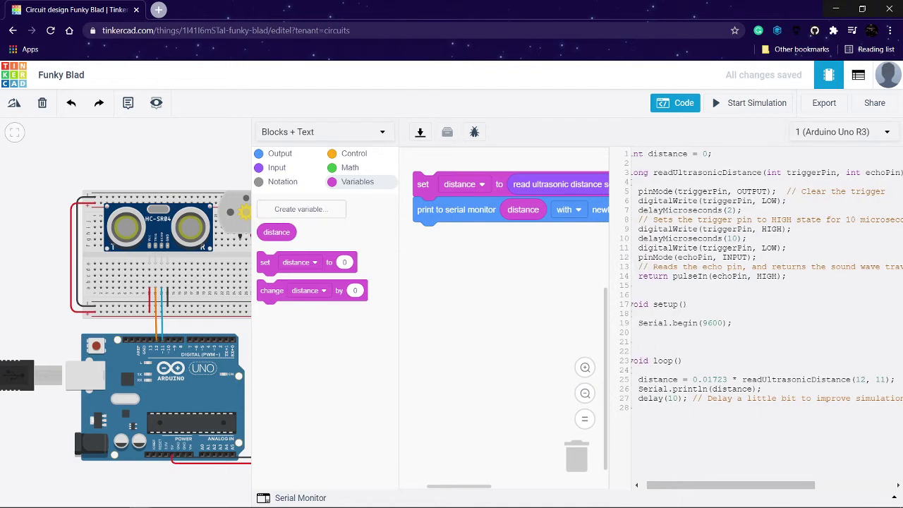
{"action": "scroll", "coordinate": [767, 317], "scroll_direction": "right", "scroll_amount": 2}
{"action": "scroll", "coordinate": [766, 318], "scroll_direction": "left", "scroll_amount": 1}
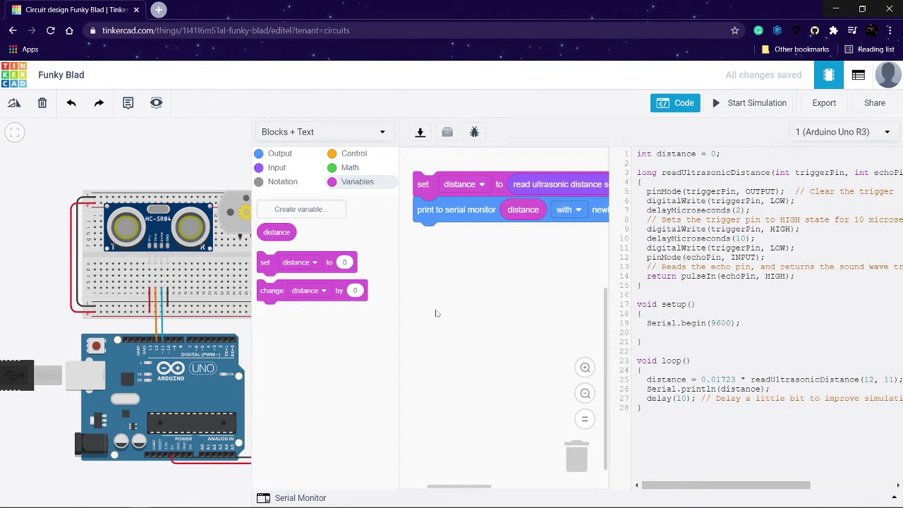
Step: Start the simulation with the Serial Monitor open and the ultrasonic sensor selected
{"action": "left_click", "coordinate": [752, 106]}
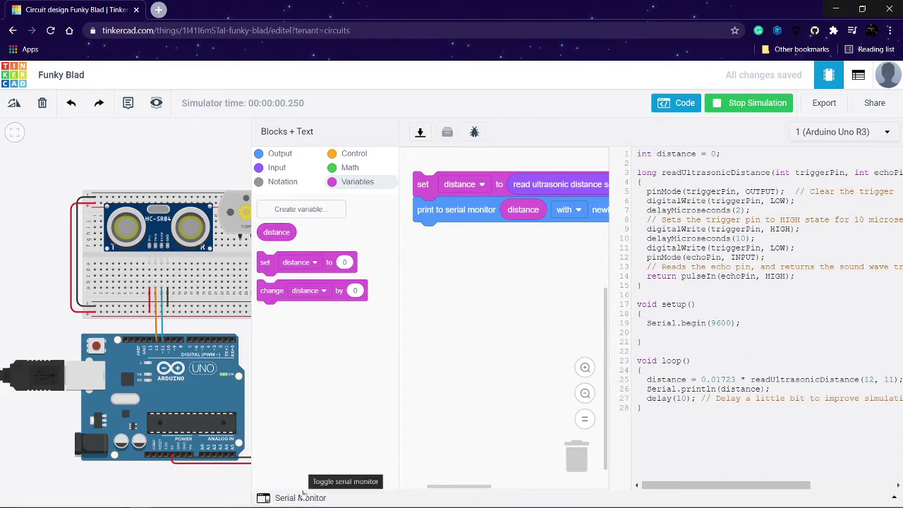
{"action": "left_click", "coordinate": [300, 498]}
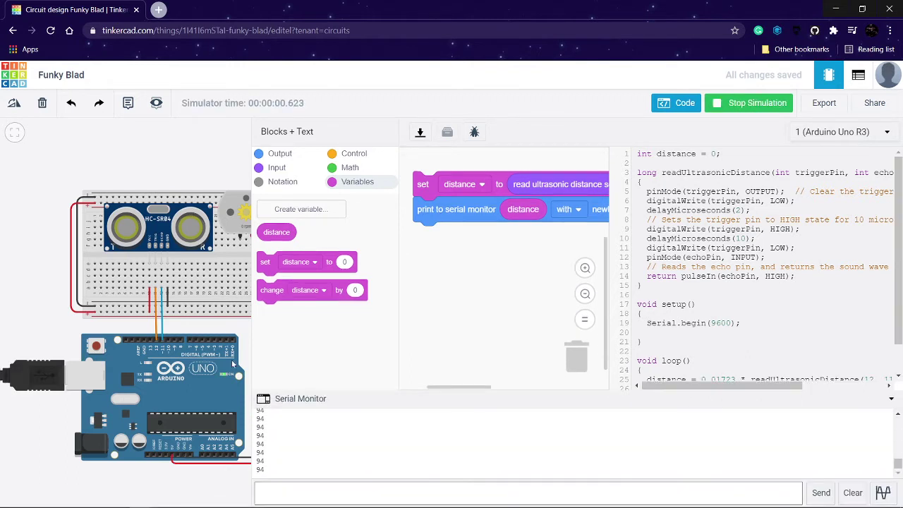
{"action": "left_click", "coordinate": [155, 211]}
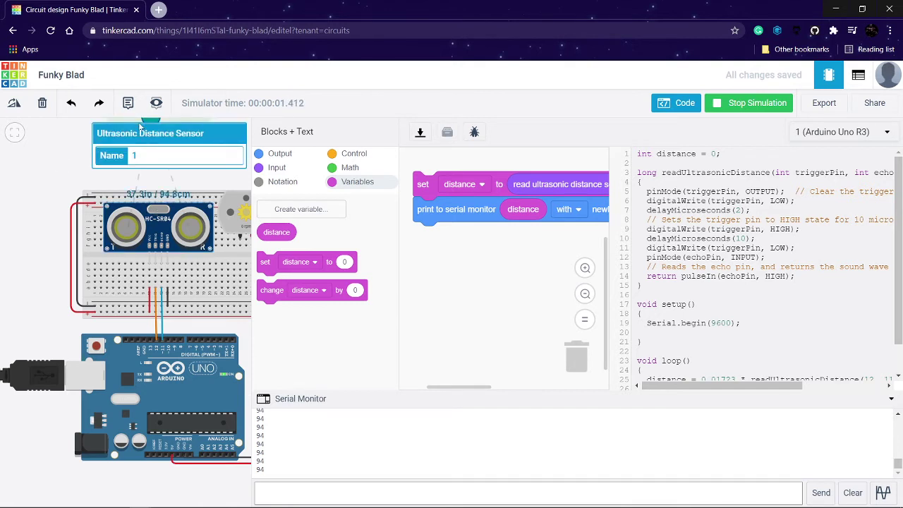
Step: Move the sensor's target to about 102, 94 and 87.7 cm, then out of range
{"action": "mouse_move", "coordinate": [147, 124]}
{"action": "left_mouse_down"}
{"action": "mouse_move", "coordinate": [133, 154]}
{"action": "mouse_move", "coordinate": [153, 172]}
{"action": "left_mouse_up"}
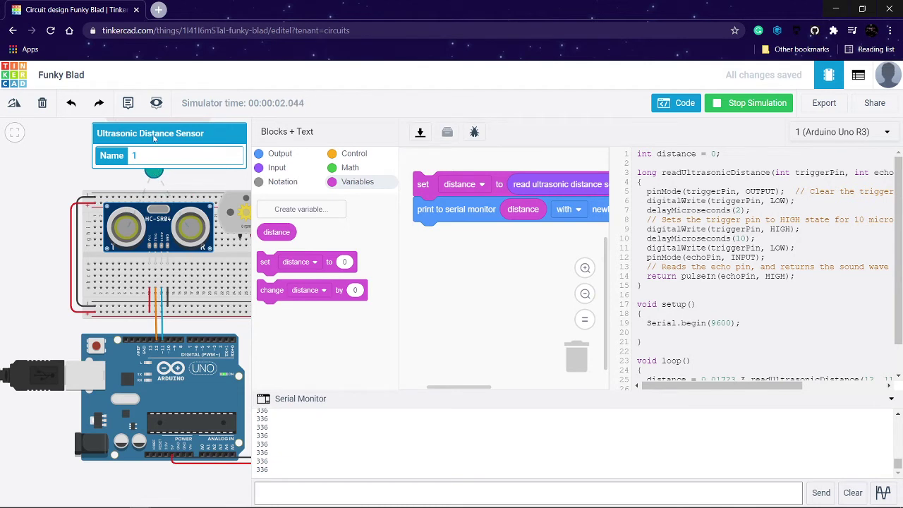
{"action": "mouse_move", "coordinate": [154, 172]}
{"action": "left_mouse_down"}
{"action": "mouse_move", "coordinate": [150, 113]}
{"action": "mouse_move", "coordinate": [160, 211]}
{"action": "left_mouse_up"}
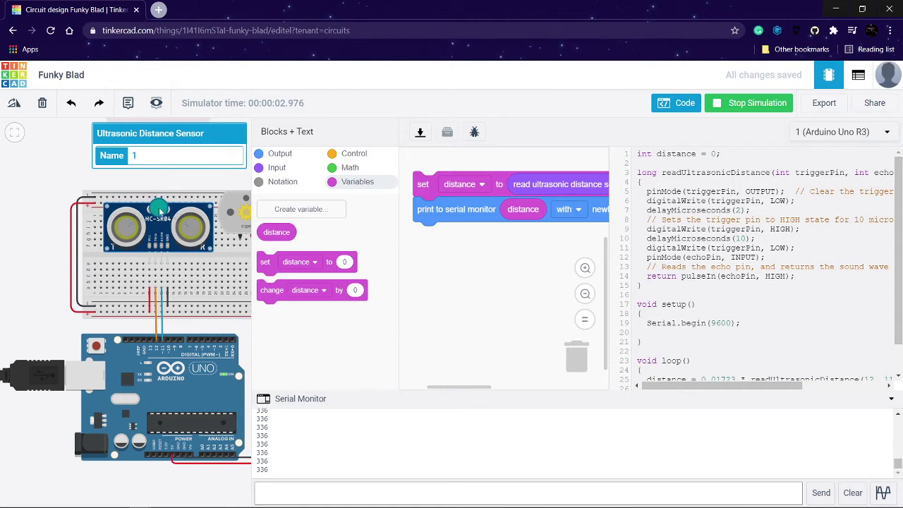
{"action": "mouse_move", "coordinate": [160, 210]}
{"action": "left_mouse_down"}
{"action": "mouse_move", "coordinate": [161, 255]}
{"action": "mouse_move", "coordinate": [154, 185]}
{"action": "left_mouse_up"}
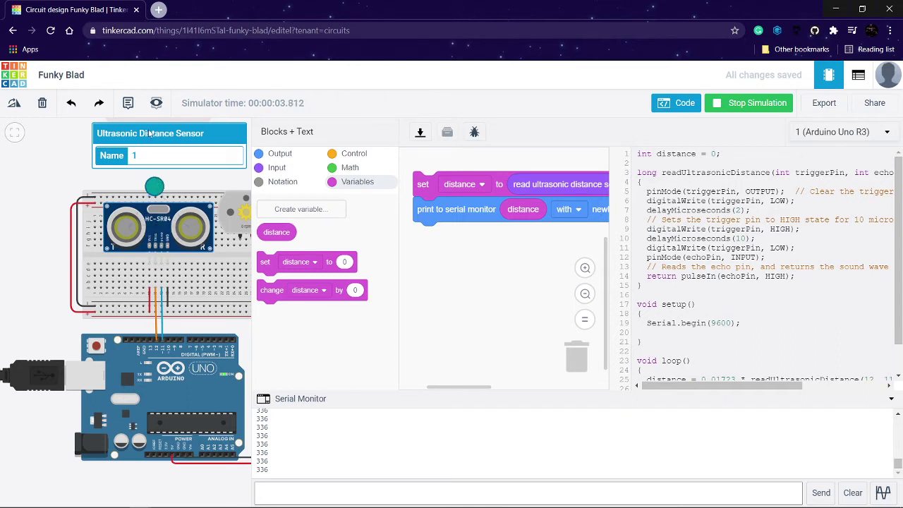
{"action": "left_click_drag", "start_coordinate": [150, 134], "coordinate": [151, 104]}
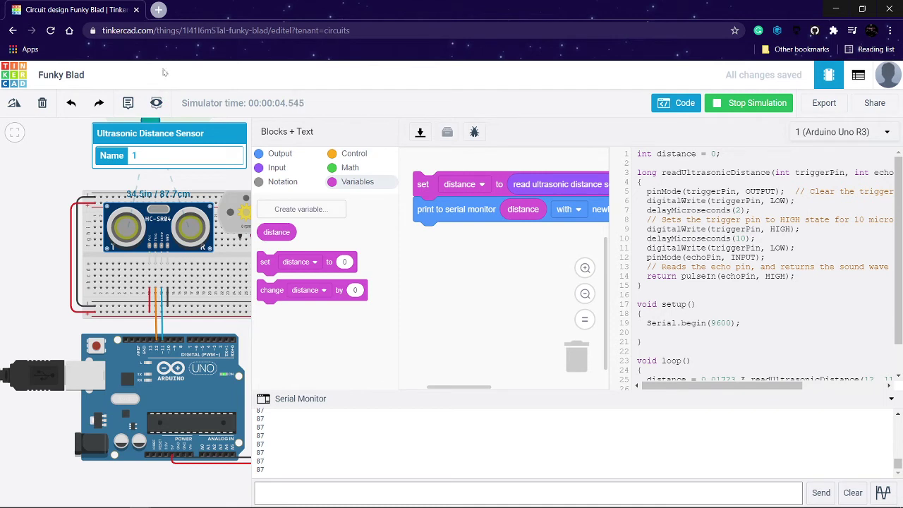
{"action": "left_click_drag", "start_coordinate": [150, 120], "coordinate": [73, 181]}
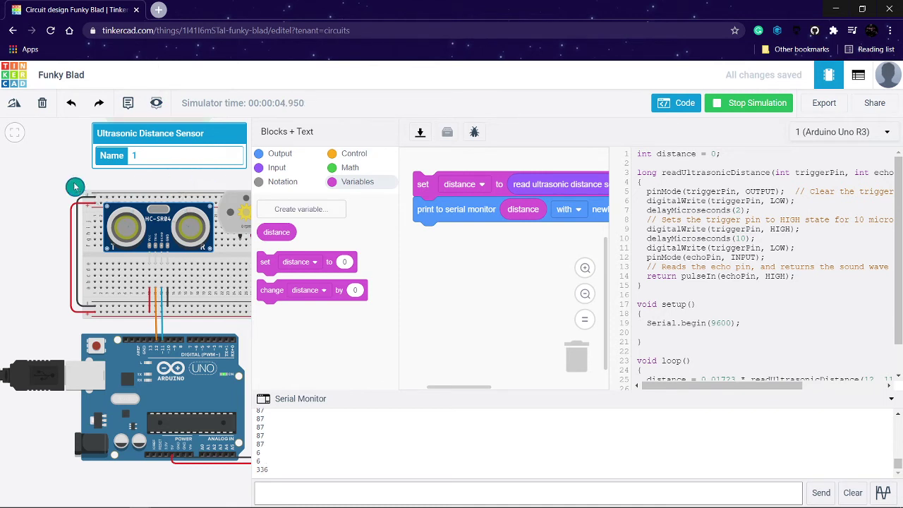
Step: Place the sensor's target above it at about 66.8 cm, then bring back the serial output
{"action": "left_click", "coordinate": [681, 103]}
{"action": "left_click_drag", "start_coordinate": [346, 253], "coordinate": [176, 136]}
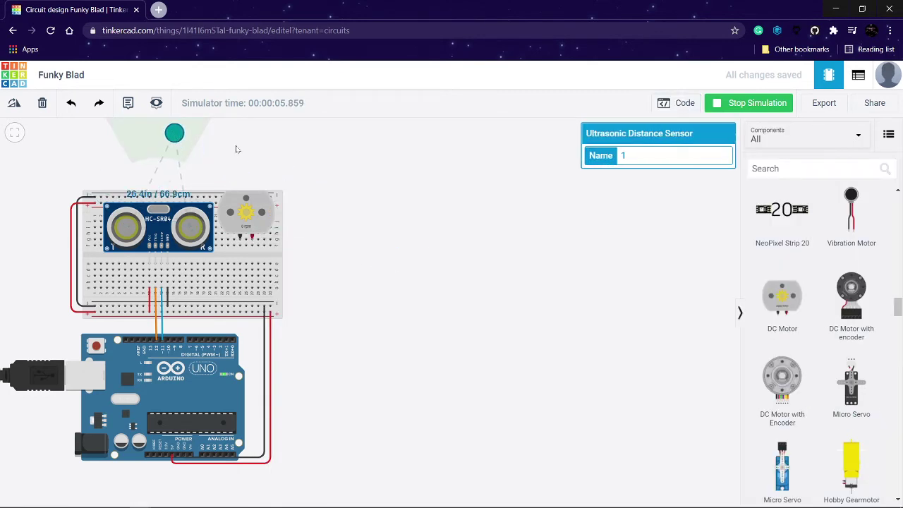
{"action": "left_click_drag", "start_coordinate": [237, 149], "coordinate": [350, 255]}
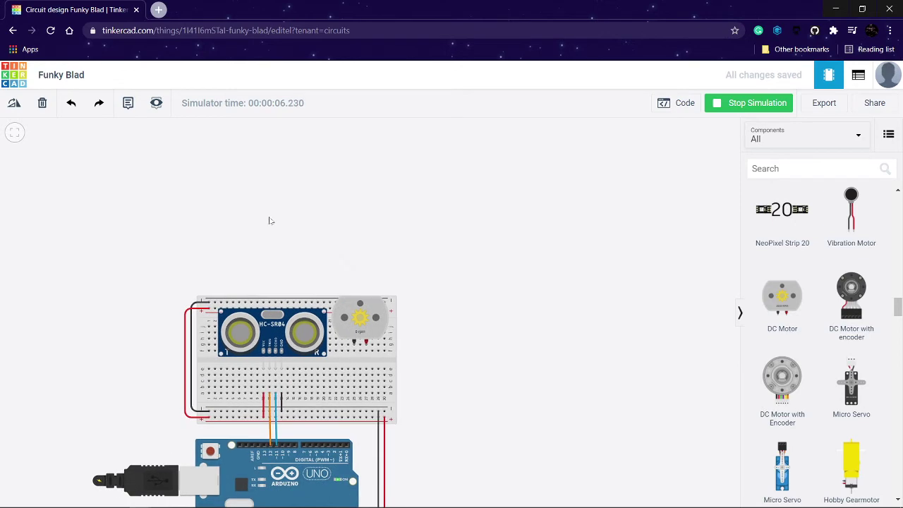
{"action": "left_click", "coordinate": [274, 321]}
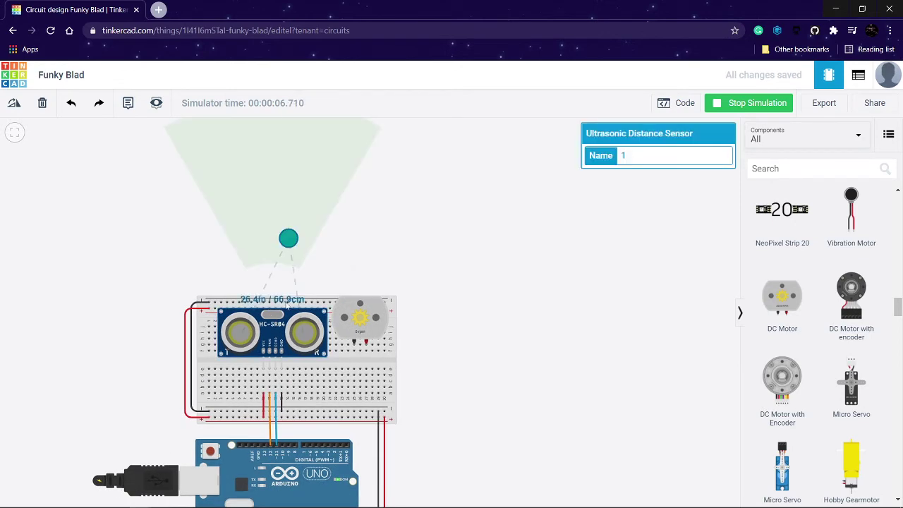
{"action": "left_click", "coordinate": [678, 103]}
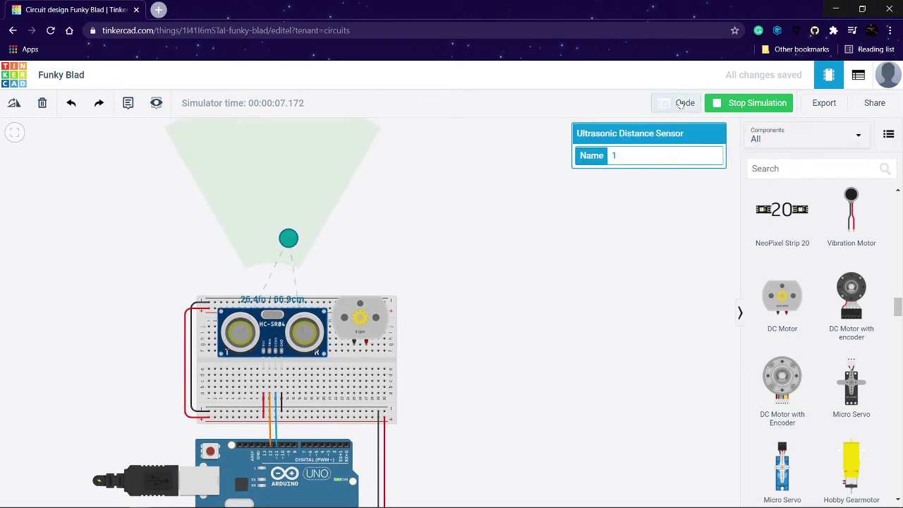
{"action": "left_click_drag", "start_coordinate": [225, 258], "coordinate": [102, 256]}
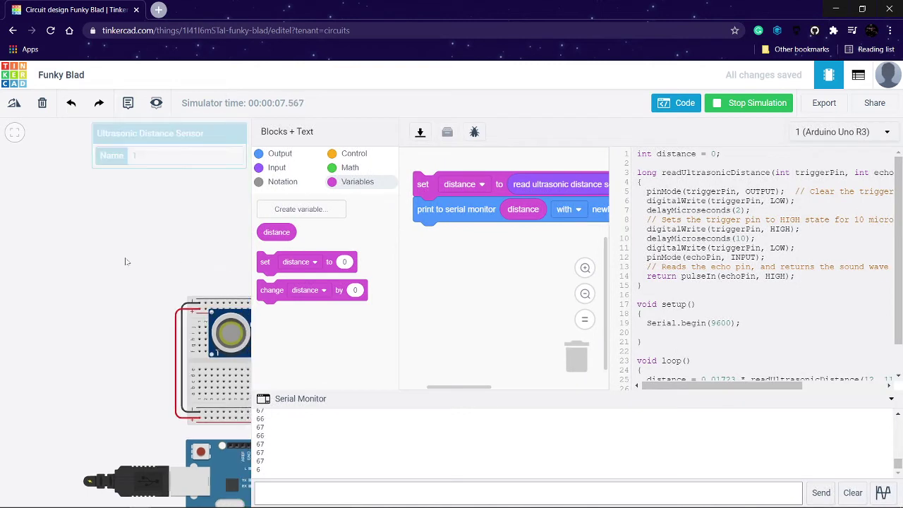
Step: Move the test object farther, closer, outside the range and back, ending at a steady 246
{"action": "left_click", "coordinate": [152, 323]}
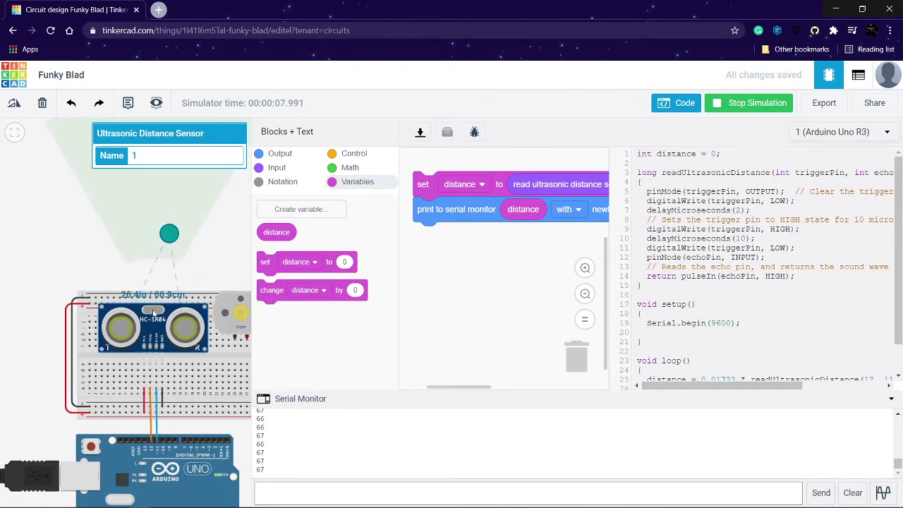
{"action": "left_click_drag", "start_coordinate": [168, 226], "coordinate": [155, 176]}
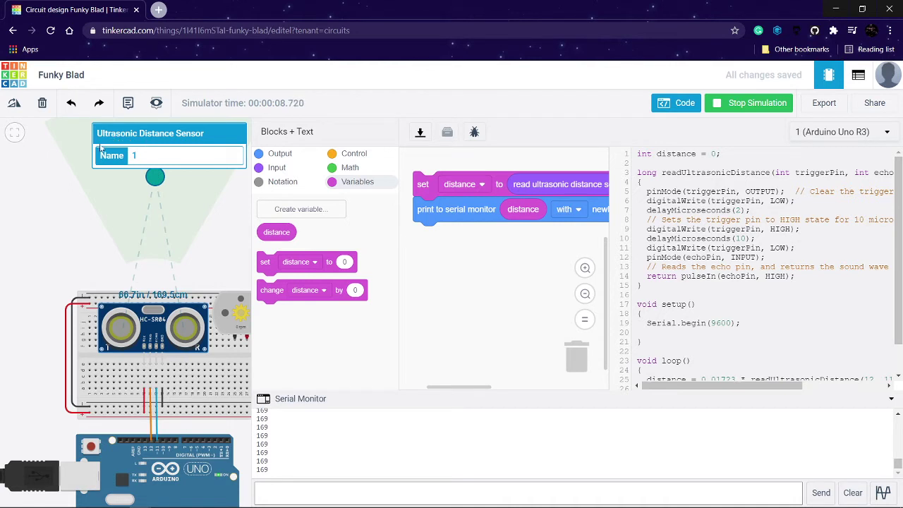
{"action": "mouse_move", "coordinate": [110, 142]}
{"action": "left_mouse_down"}
{"action": "mouse_move", "coordinate": [87, 151]}
{"action": "mouse_move", "coordinate": [54, 129]}
{"action": "mouse_move", "coordinate": [62, 122]}
{"action": "left_mouse_up"}
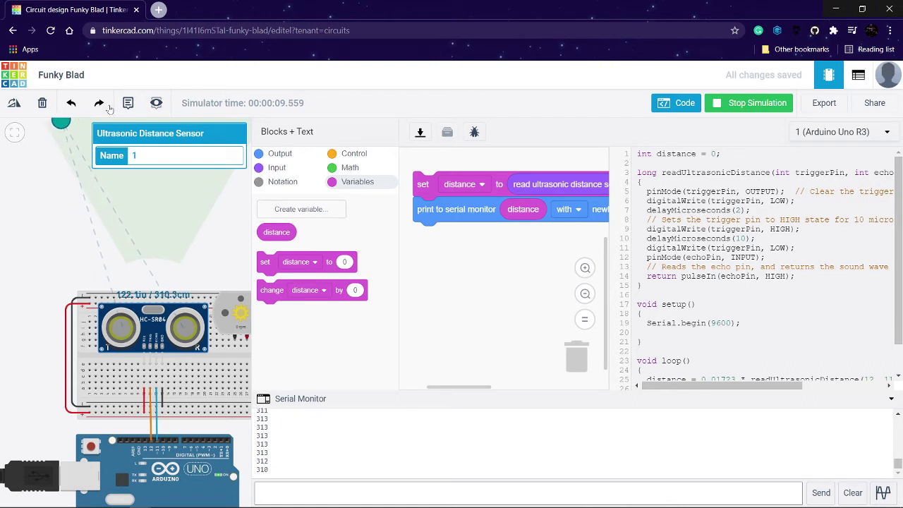
{"action": "left_click_drag", "start_coordinate": [151, 206], "coordinate": [154, 203]}
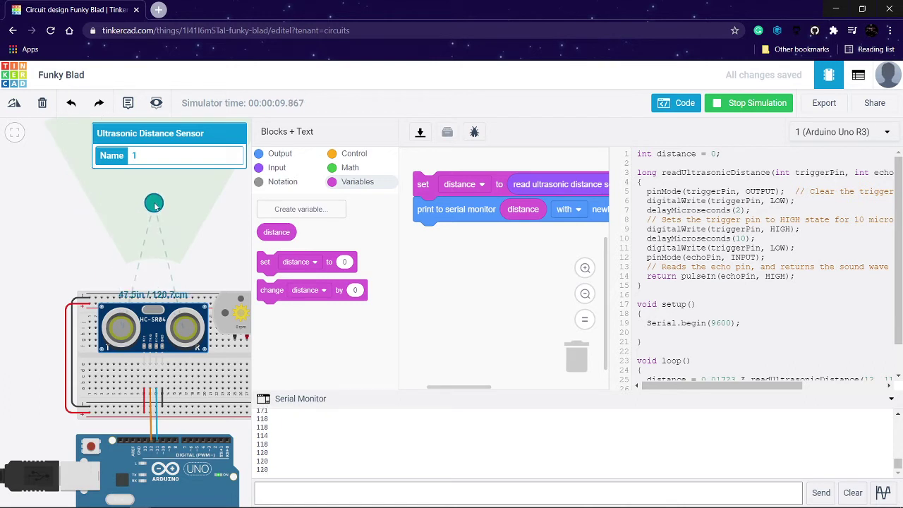
{"action": "left_click", "coordinate": [83, 215]}
{"action": "scroll", "coordinate": [85, 263], "scroll_direction": "up", "scroll_amount": 3}
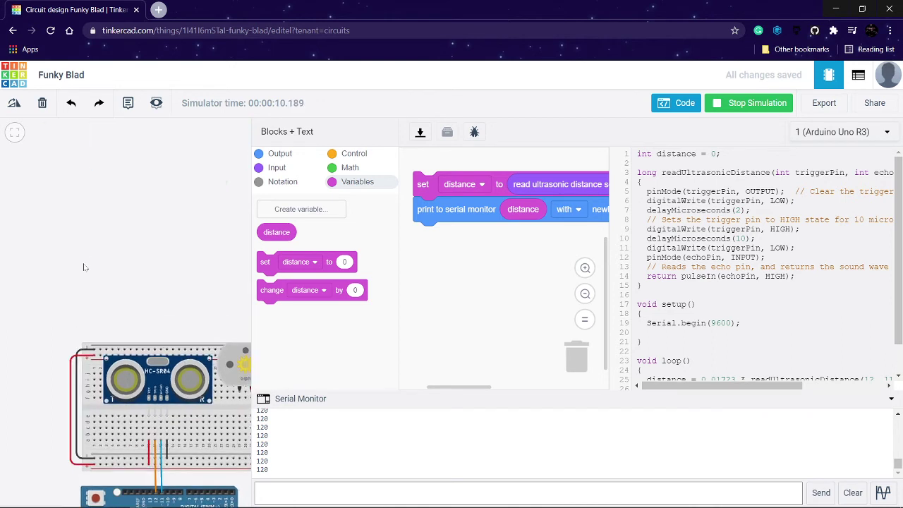
{"action": "left_click", "coordinate": [151, 362]}
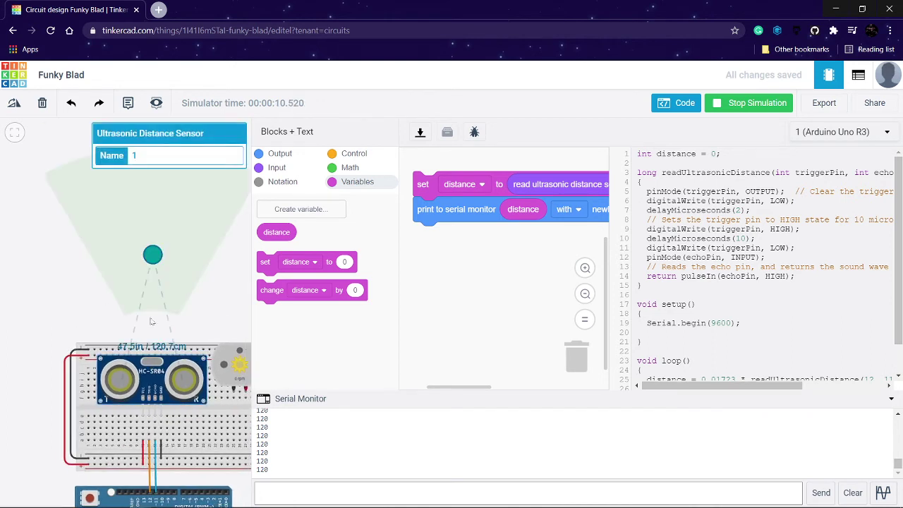
{"action": "left_click_drag", "start_coordinate": [151, 259], "coordinate": [247, 243]}
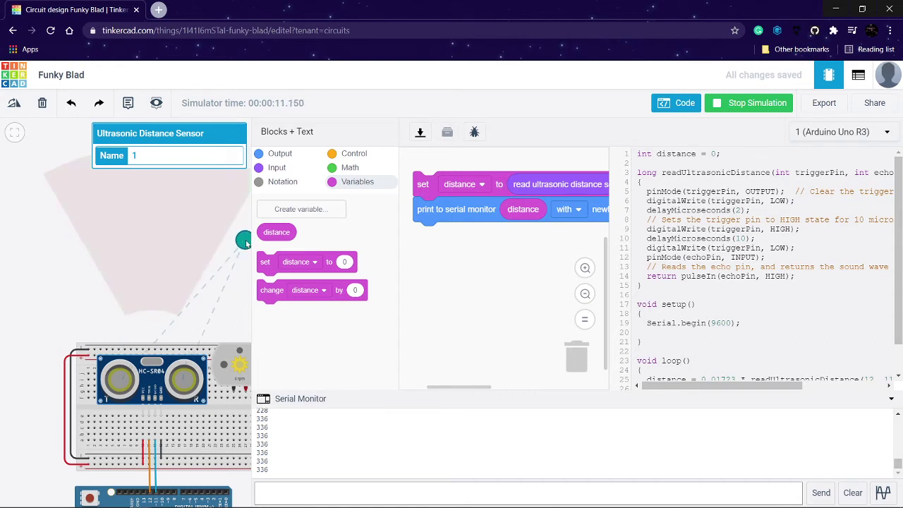
{"action": "mouse_move", "coordinate": [247, 243]}
{"action": "left_mouse_down"}
{"action": "mouse_move", "coordinate": [40, 199]}
{"action": "mouse_move", "coordinate": [62, 178]}
{"action": "mouse_move", "coordinate": [84, 201]}
{"action": "mouse_move", "coordinate": [234, 188]}
{"action": "mouse_move", "coordinate": [187, 192]}
{"action": "left_mouse_up"}
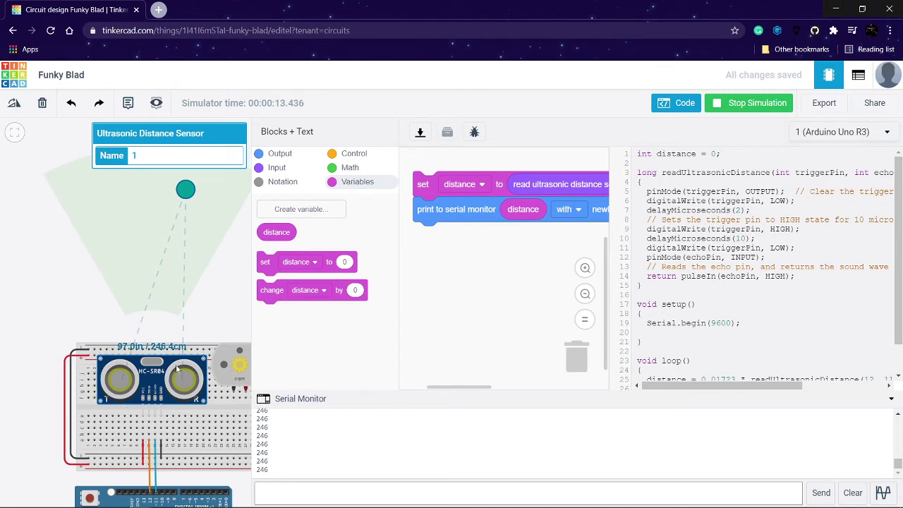
Step: Stop the simulation and bring the full circuit into view
{"action": "left_click", "coordinate": [732, 106]}
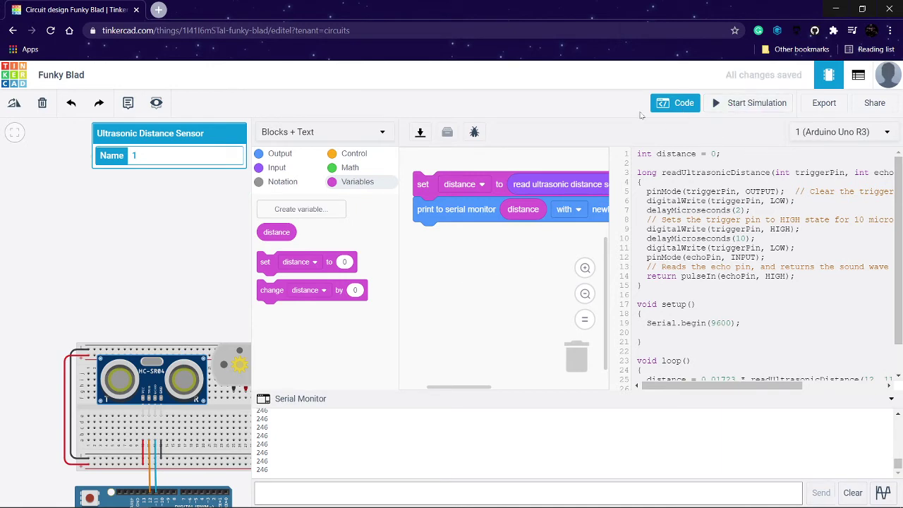
{"action": "left_click", "coordinate": [675, 103]}
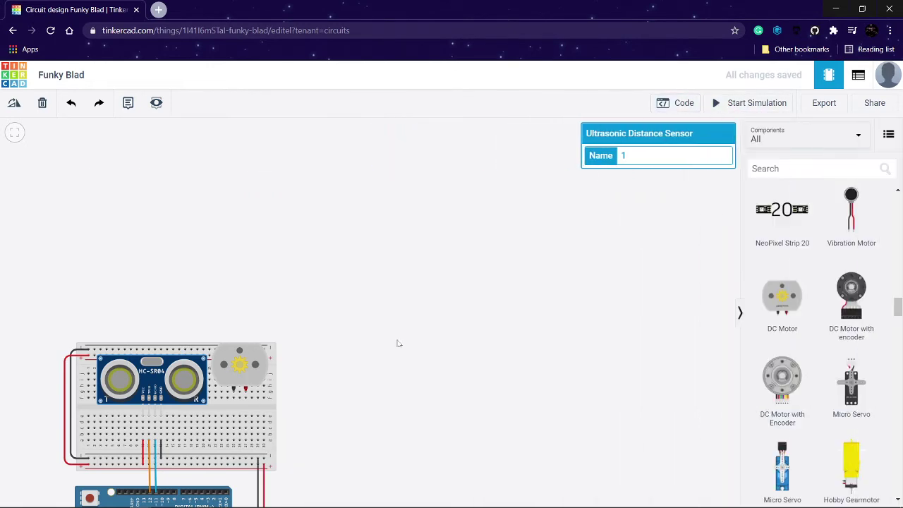
{"action": "left_click", "coordinate": [397, 343]}
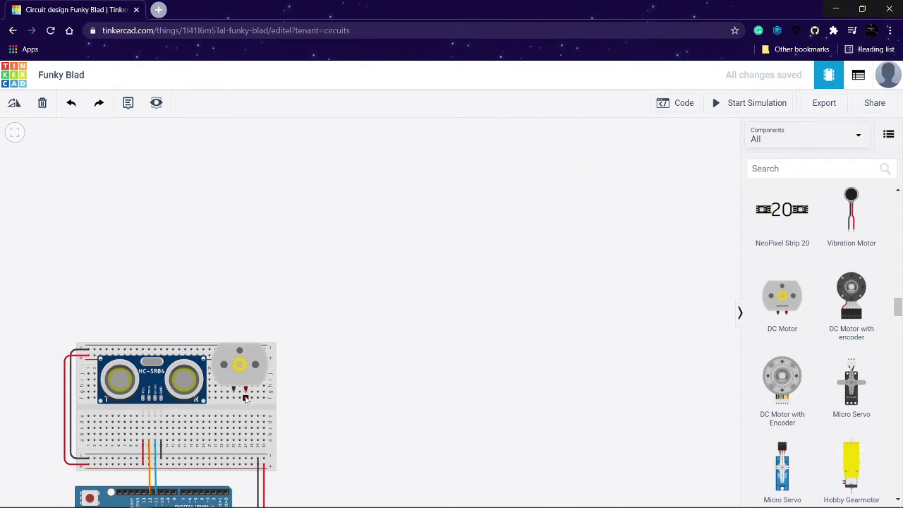
{"action": "mouse_move", "coordinate": [360, 337]}
{"action": "left_mouse_down"}
{"action": "mouse_move", "coordinate": [440, 286]}
{"action": "mouse_move", "coordinate": [484, 237]}
{"action": "left_mouse_up"}
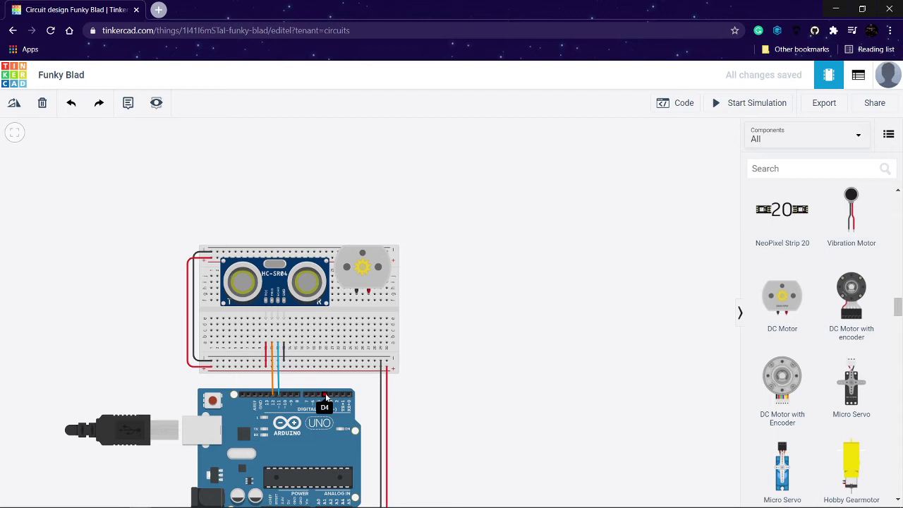
Step: Wire pin 4 to the DC motor's terminal with a brown wire
{"action": "left_click_drag", "start_coordinate": [327, 395], "coordinate": [369, 301]}
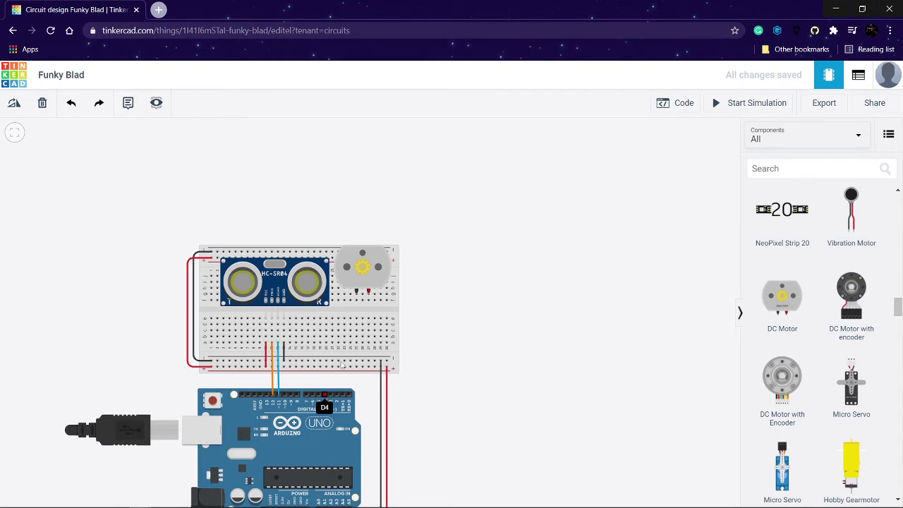
{"action": "left_click", "coordinate": [368, 302]}
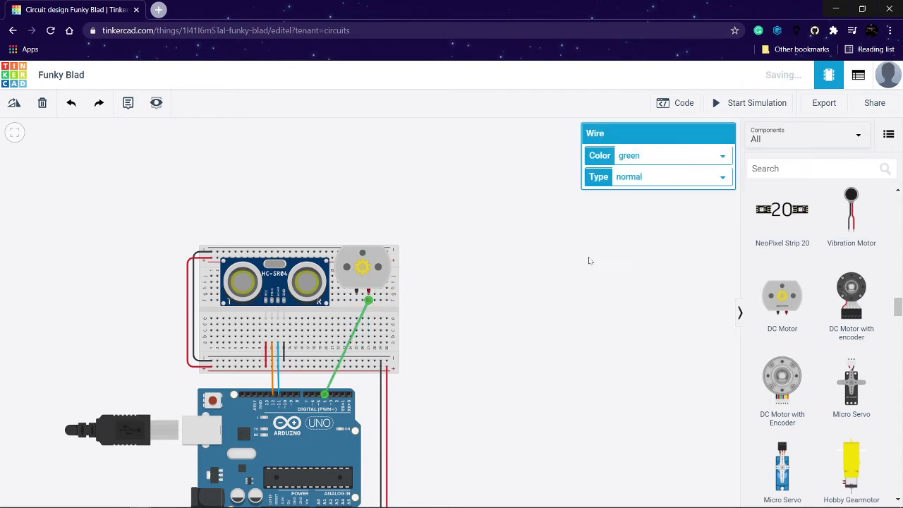
{"action": "left_click", "coordinate": [623, 162]}
{"action": "left_click", "coordinate": [628, 345]}
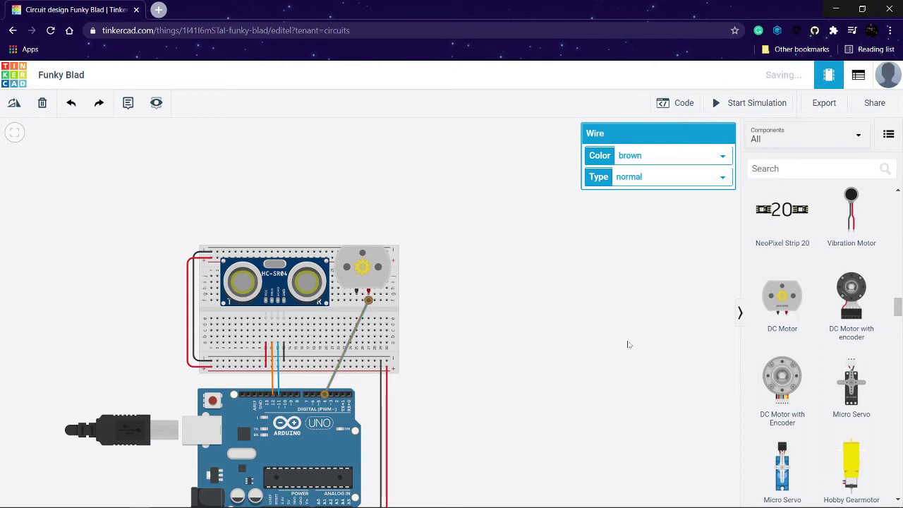
{"action": "left_click", "coordinate": [496, 360]}
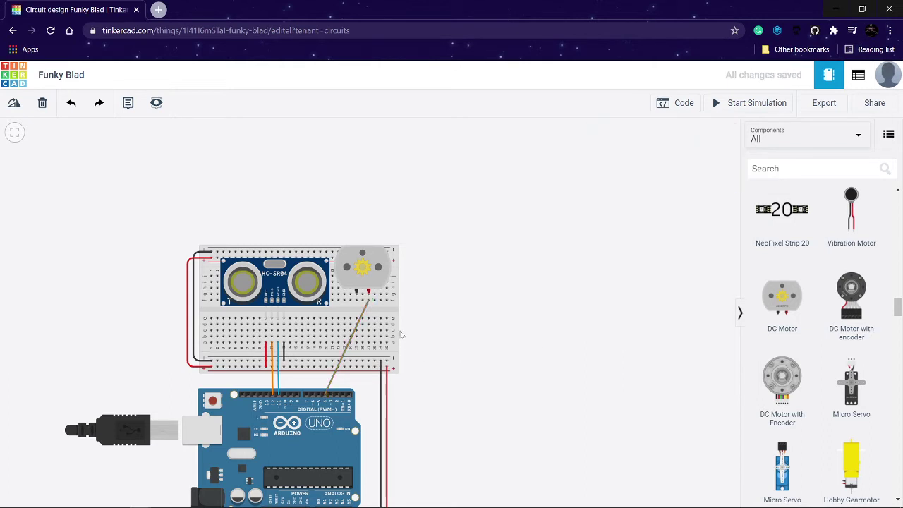
Step: Wire the motor's other terminal to the breadboard's bottom rail in black
{"action": "left_click", "coordinate": [357, 300]}
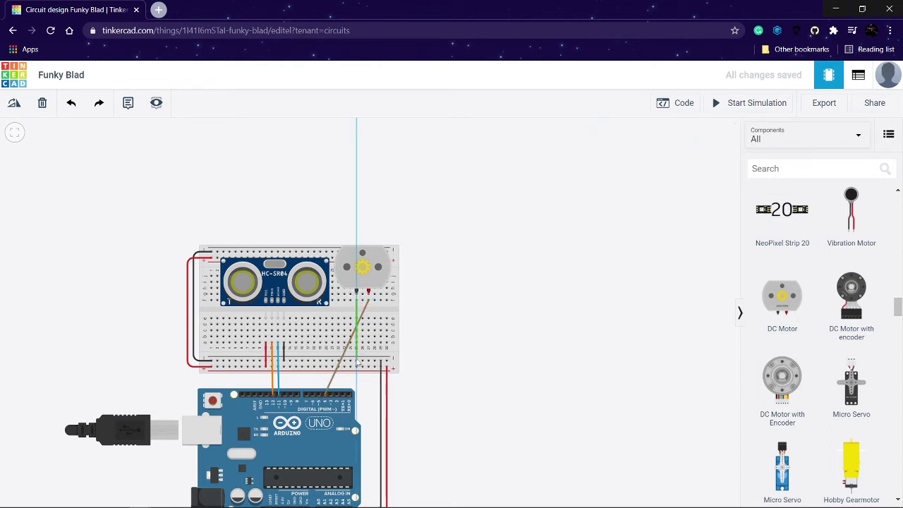
{"action": "left_click", "coordinate": [358, 361]}
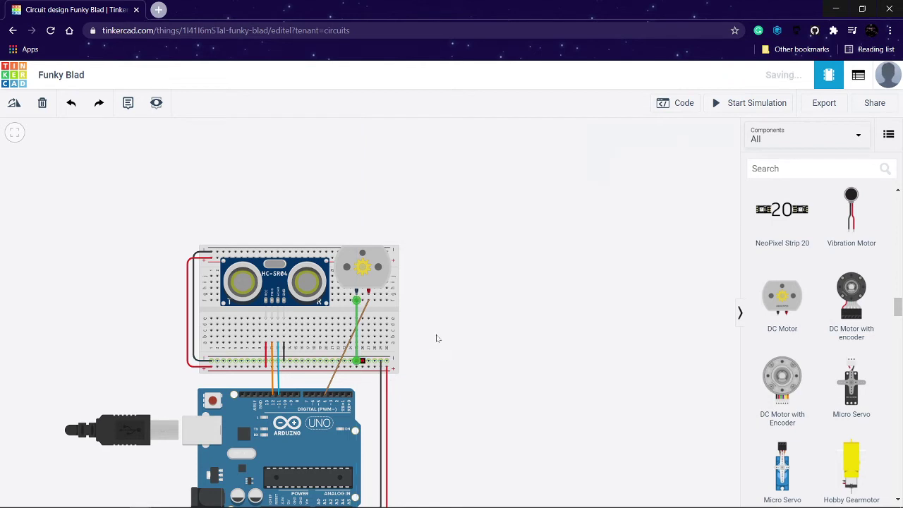
{"action": "left_click", "coordinate": [358, 342]}
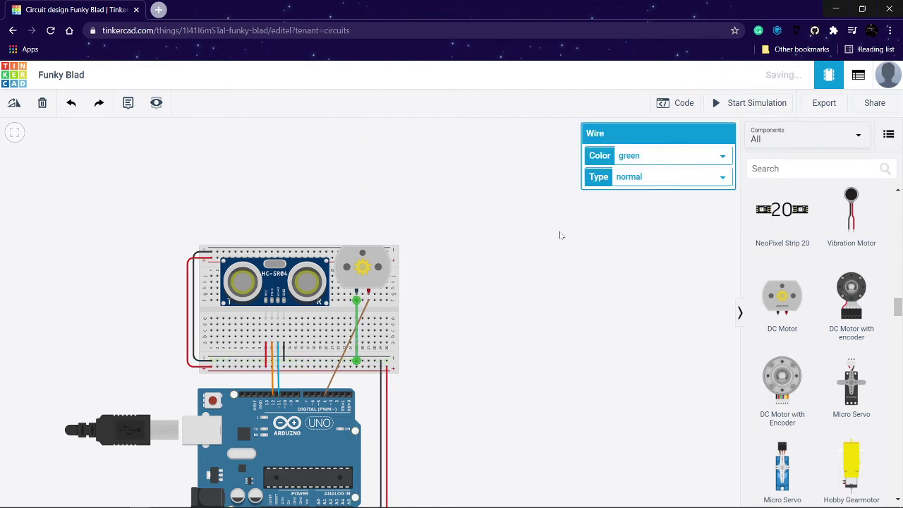
{"action": "left_click", "coordinate": [649, 156]}
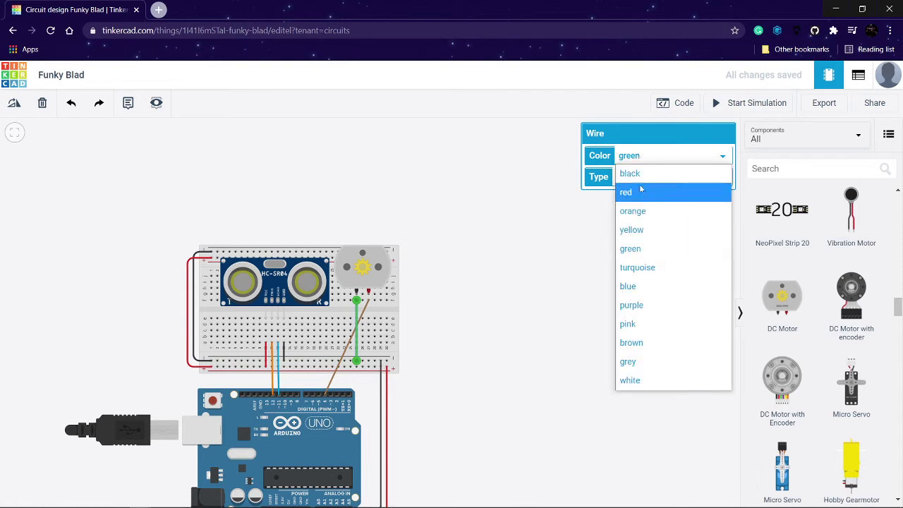
{"action": "left_click", "coordinate": [635, 174]}
{"action": "left_click", "coordinate": [500, 288]}
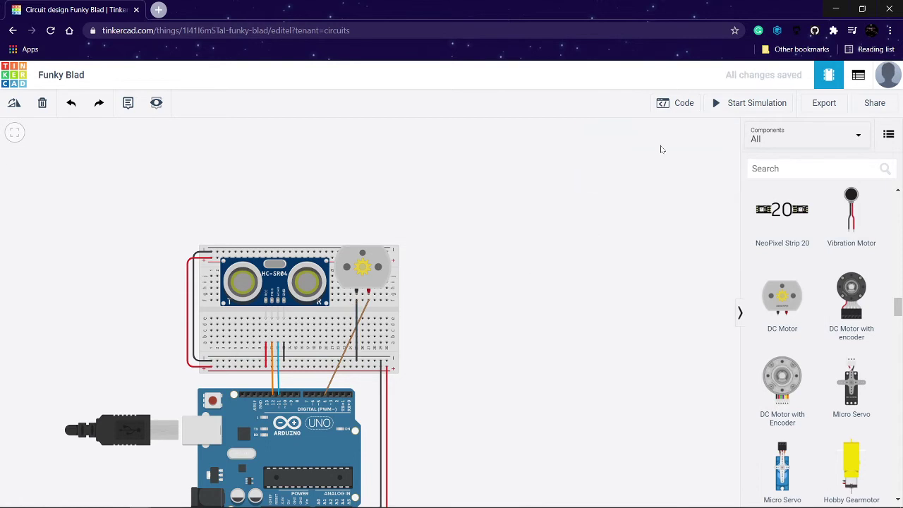
{"action": "left_click", "coordinate": [675, 103]}
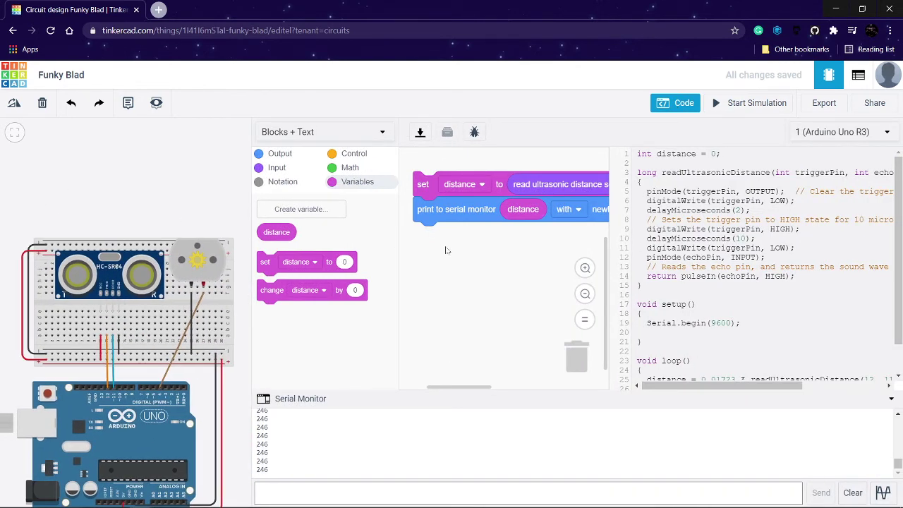
Step: Add an if/else block under the serial print block
{"action": "left_click", "coordinate": [277, 168]}
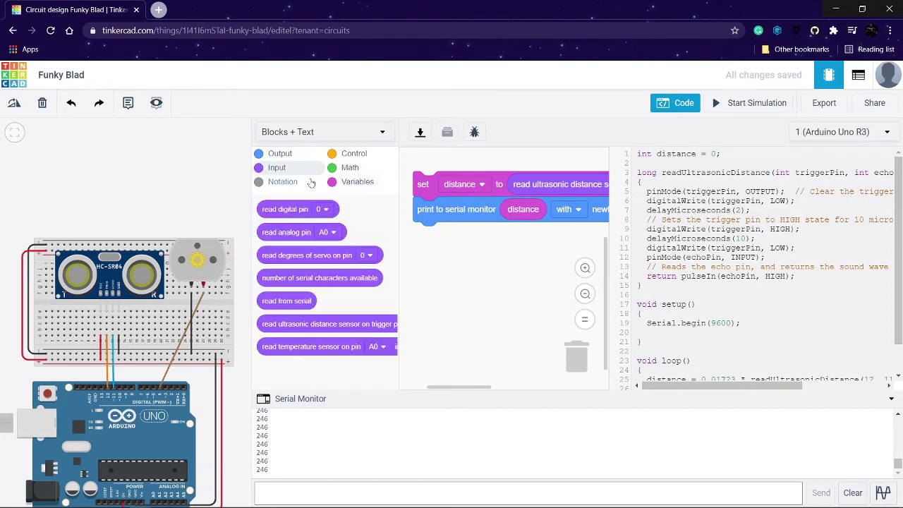
{"action": "left_click", "coordinate": [334, 155]}
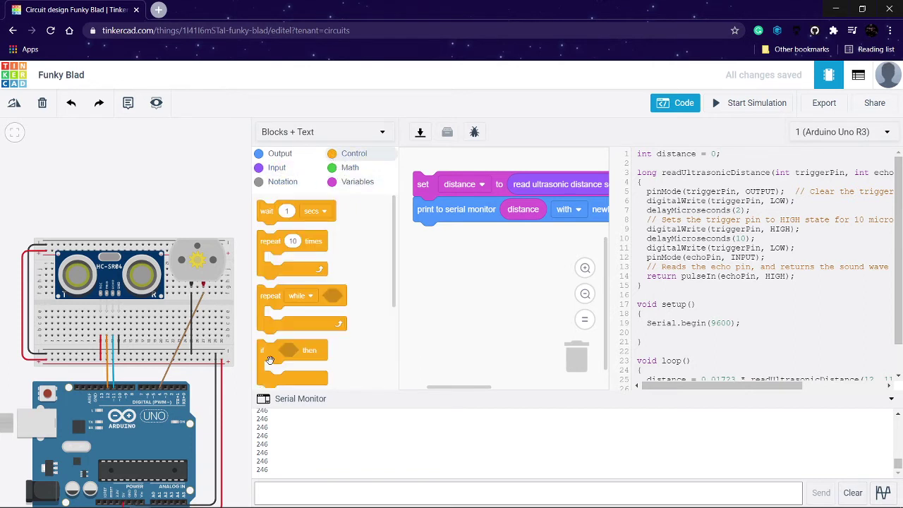
{"action": "scroll", "coordinate": [271, 363], "scroll_direction": "down", "scroll_amount": 2}
{"action": "scroll", "coordinate": [270, 363], "scroll_direction": "down", "scroll_amount": 1}
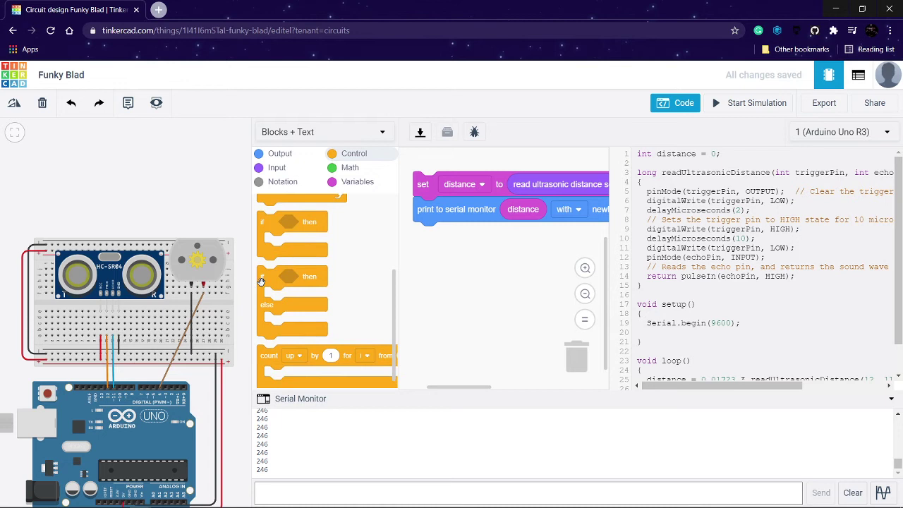
{"action": "left_click_drag", "start_coordinate": [261, 283], "coordinate": [417, 243]}
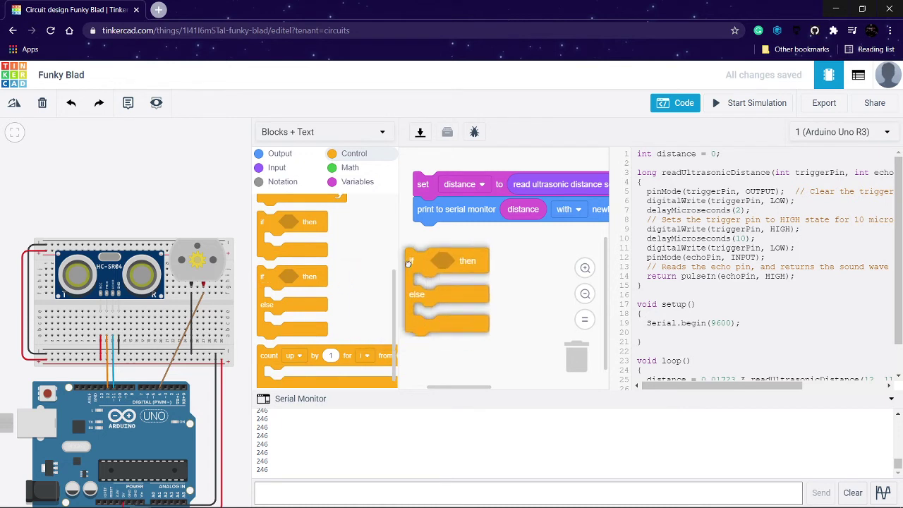
Step: Set the if condition to distance ≥ 60 using a comparison block
{"action": "left_click", "coordinate": [348, 167]}
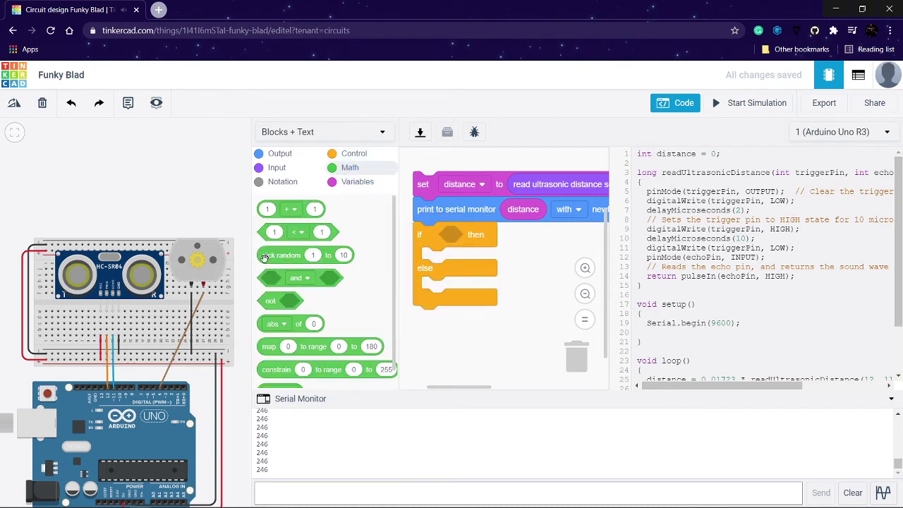
{"action": "left_click_drag", "start_coordinate": [263, 234], "coordinate": [443, 236]}
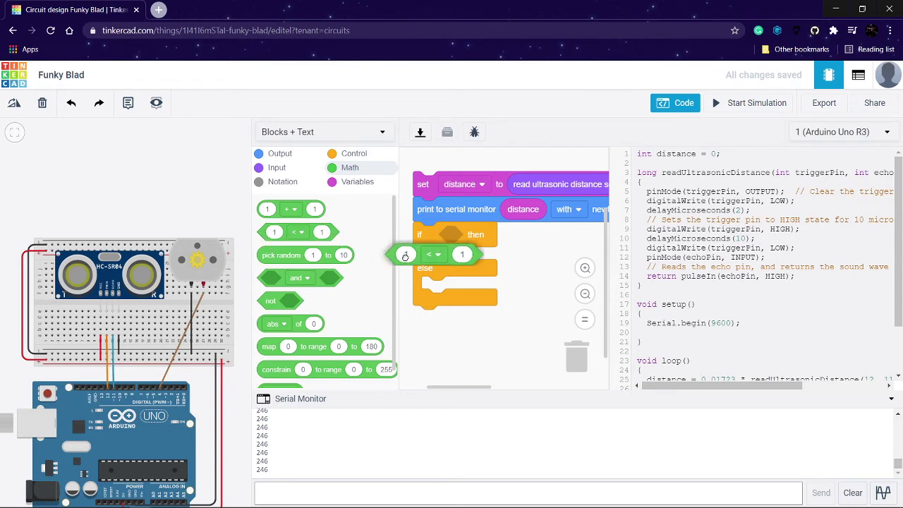
{"action": "left_click", "coordinate": [358, 182]}
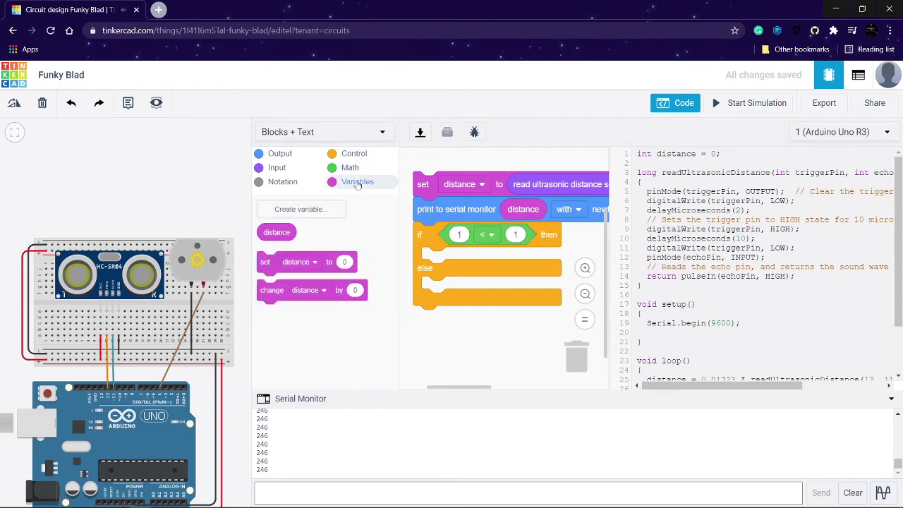
{"action": "mouse_move", "coordinate": [273, 235]}
{"action": "left_mouse_down"}
{"action": "mouse_move", "coordinate": [417, 249]}
{"action": "mouse_move", "coordinate": [455, 240]}
{"action": "left_mouse_up"}
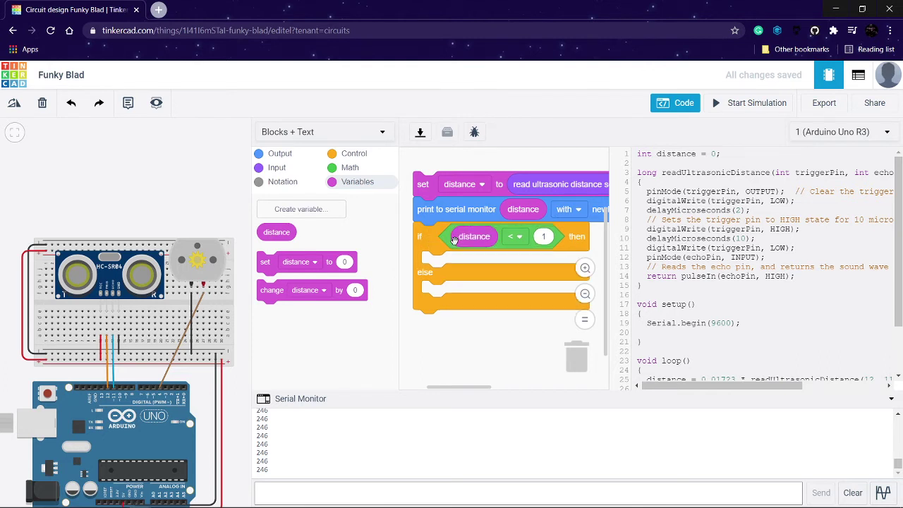
{"action": "left_click", "coordinate": [520, 242]}
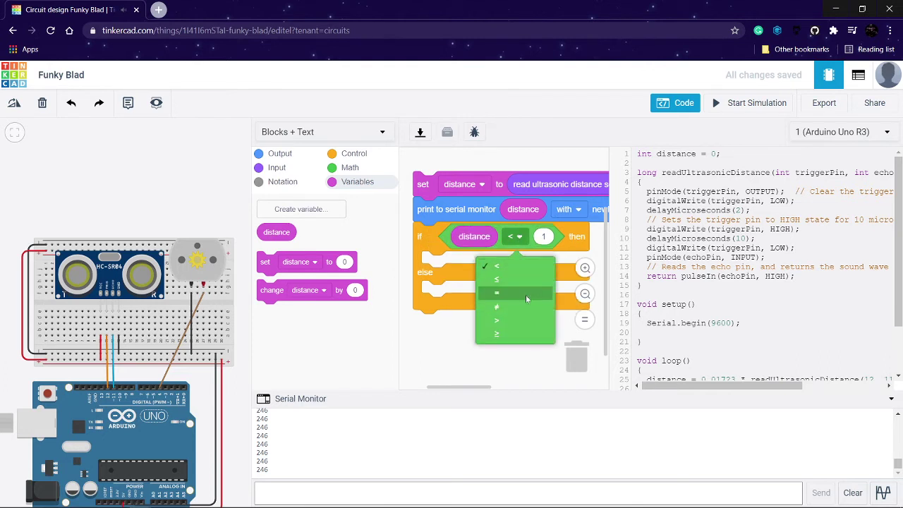
{"action": "left_click", "coordinate": [523, 337]}
{"action": "left_click", "coordinate": [544, 236]}
{"action": "type", "text": "60"}
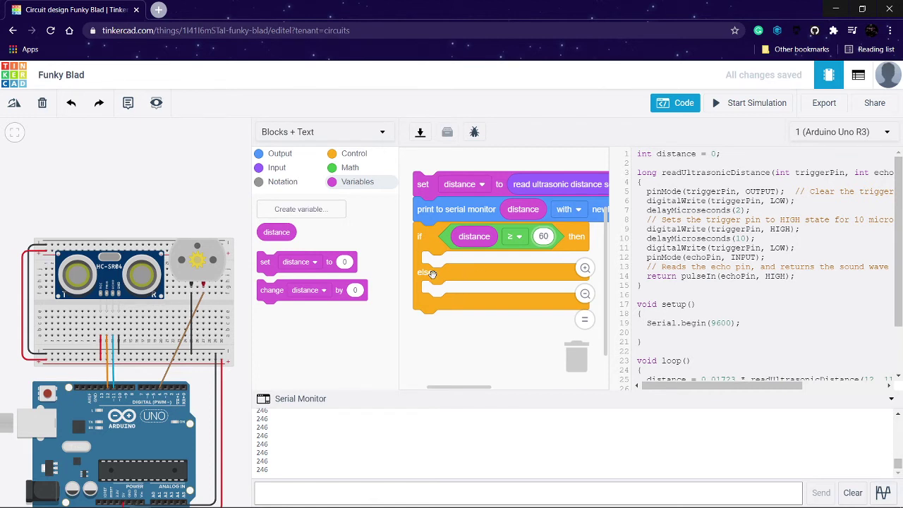
Step: Place a 'set pin 4 to HIGH' block in the if block's then branch
{"action": "left_click", "coordinate": [275, 172]}
{"action": "left_click", "coordinate": [273, 155]}
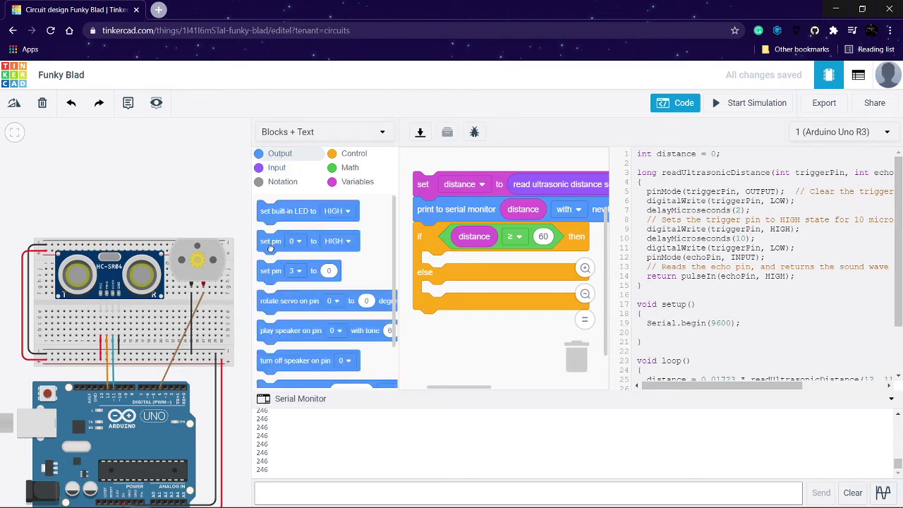
{"action": "left_click", "coordinate": [300, 241]}
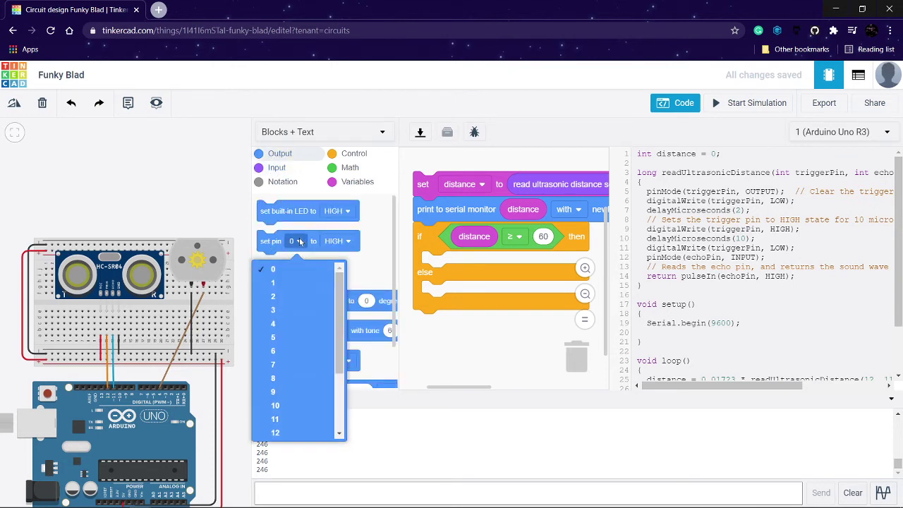
{"action": "left_click", "coordinate": [296, 323]}
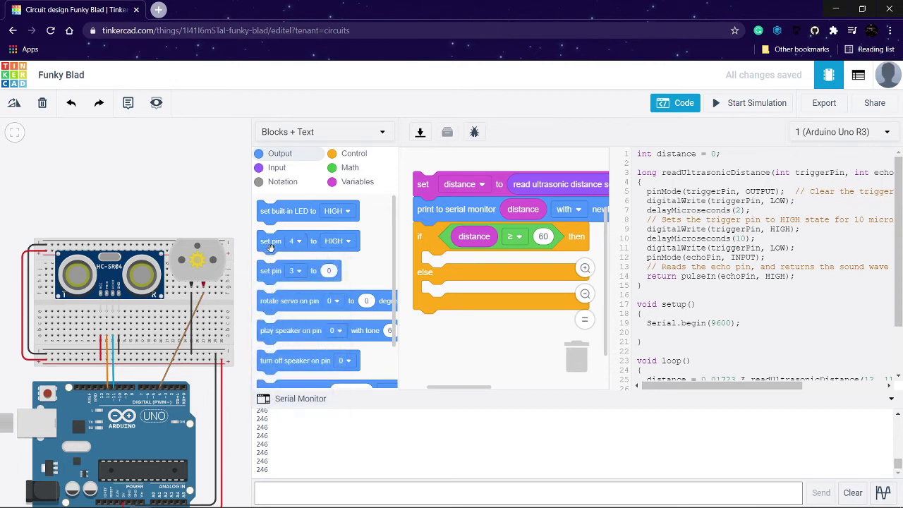
{"action": "left_click_drag", "start_coordinate": [270, 251], "coordinate": [438, 273]}
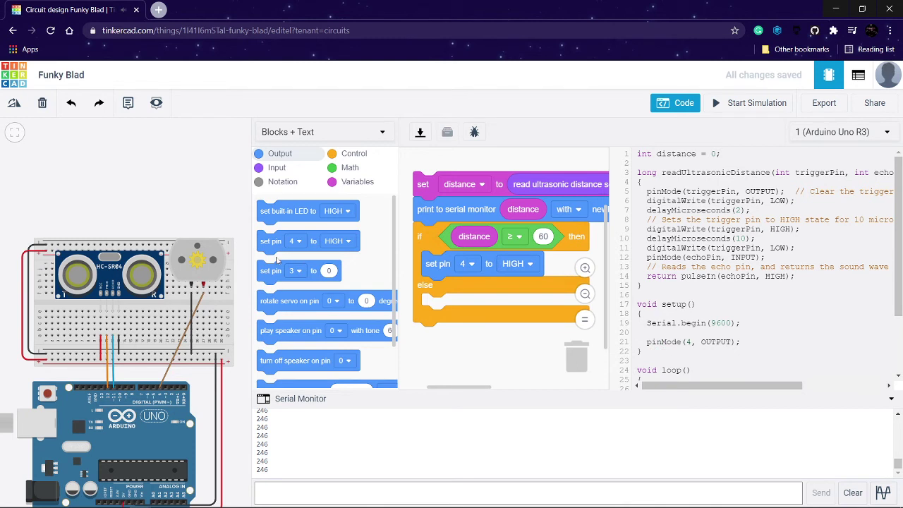
Step: Add a second set pin 4 block to the else branch and set it to LOW
{"action": "left_click_drag", "start_coordinate": [267, 241], "coordinate": [448, 318]}
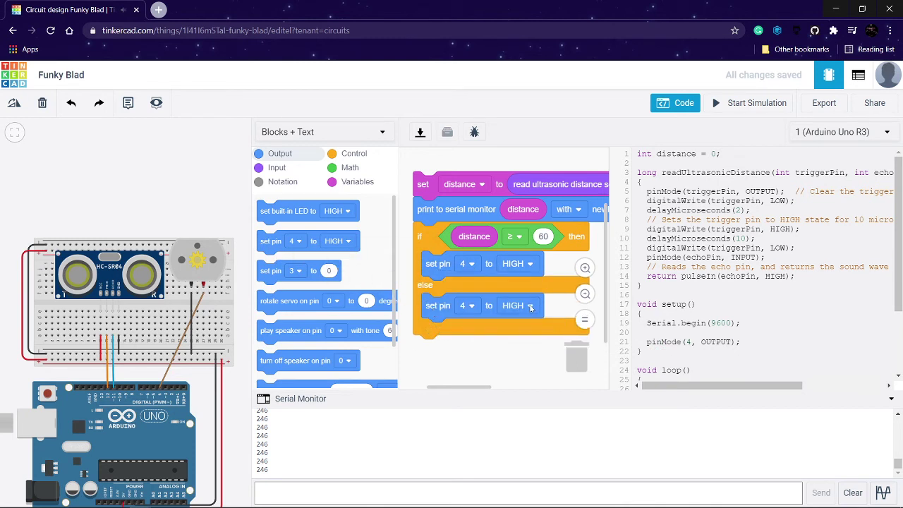
{"action": "left_click", "coordinate": [531, 308]}
{"action": "left_click", "coordinate": [511, 353]}
{"action": "scroll", "coordinate": [762, 268], "scroll_direction": "down", "scroll_amount": 2}
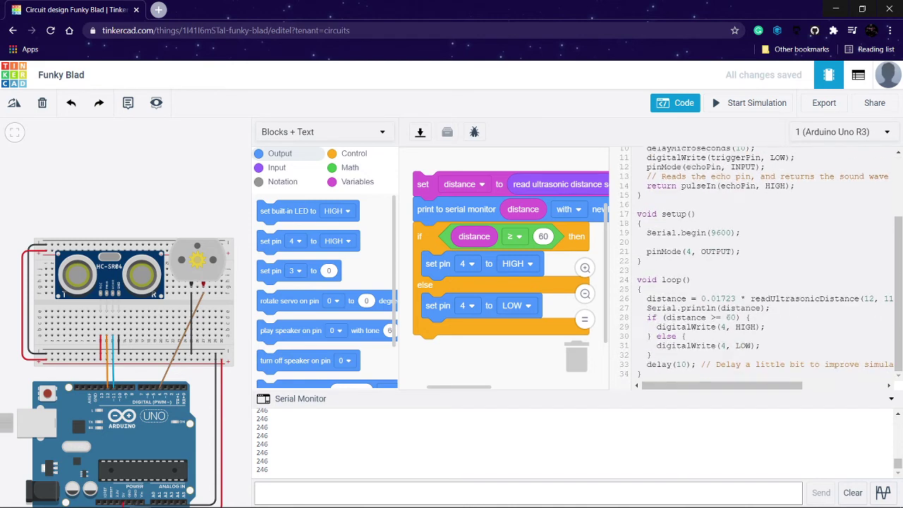
{"action": "scroll", "coordinate": [762, 268], "scroll_direction": "up", "scroll_amount": 2}
{"action": "scroll", "coordinate": [762, 268], "scroll_direction": "down", "scroll_amount": 3}
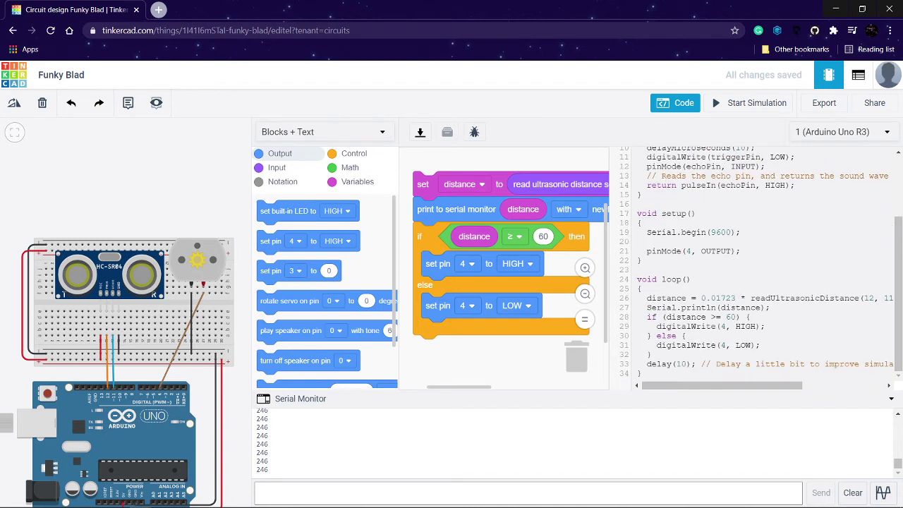
{"action": "scroll", "coordinate": [762, 268], "scroll_direction": "up", "scroll_amount": 3}
{"action": "scroll", "coordinate": [762, 268], "scroll_direction": "down", "scroll_amount": 3}
{"action": "scroll", "coordinate": [762, 268], "scroll_direction": "up", "scroll_amount": 1}
{"action": "scroll", "coordinate": [762, 268], "scroll_direction": "down", "scroll_amount": 2}
{"action": "scroll", "coordinate": [762, 268], "scroll_direction": "up", "scroll_amount": 3}
{"action": "scroll", "coordinate": [762, 268], "scroll_direction": "down", "scroll_amount": 3}
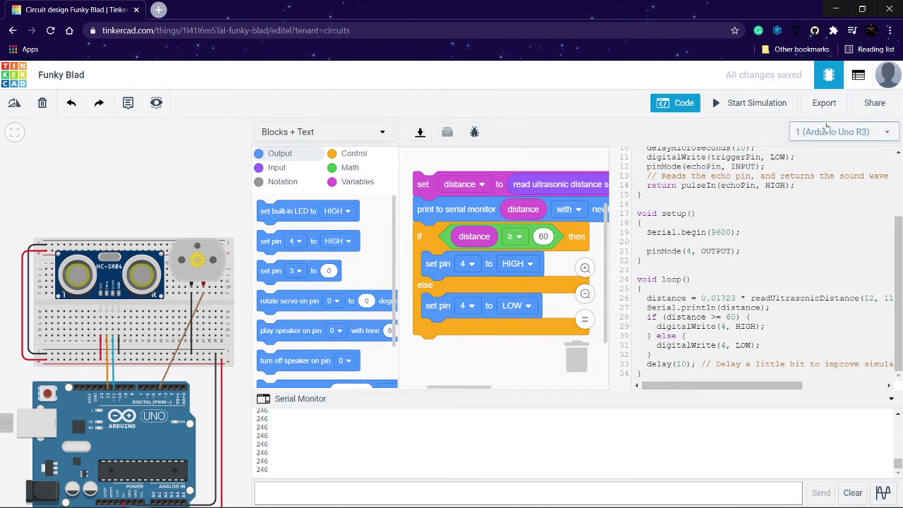
Step: Simulate with the serial graph shown, move the sensor target to about 65 cm, then stop
{"action": "left_click", "coordinate": [746, 103]}
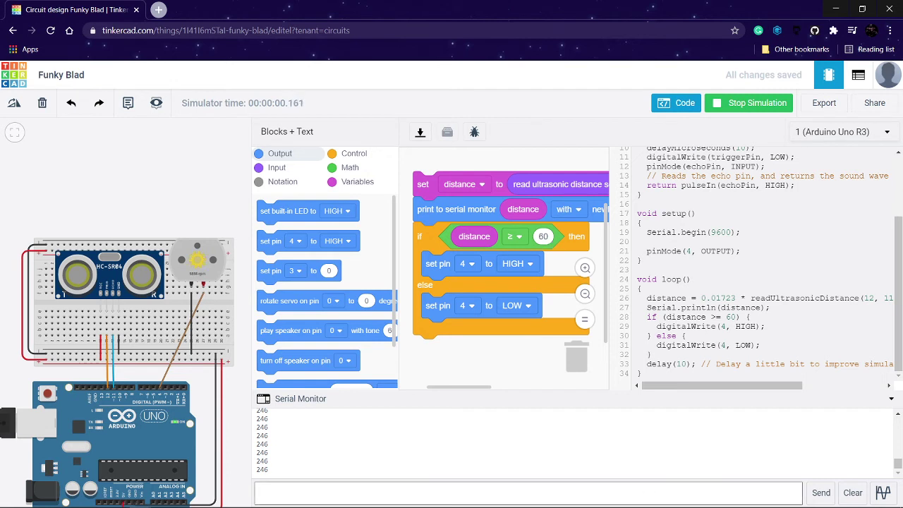
{"action": "left_click", "coordinate": [882, 494]}
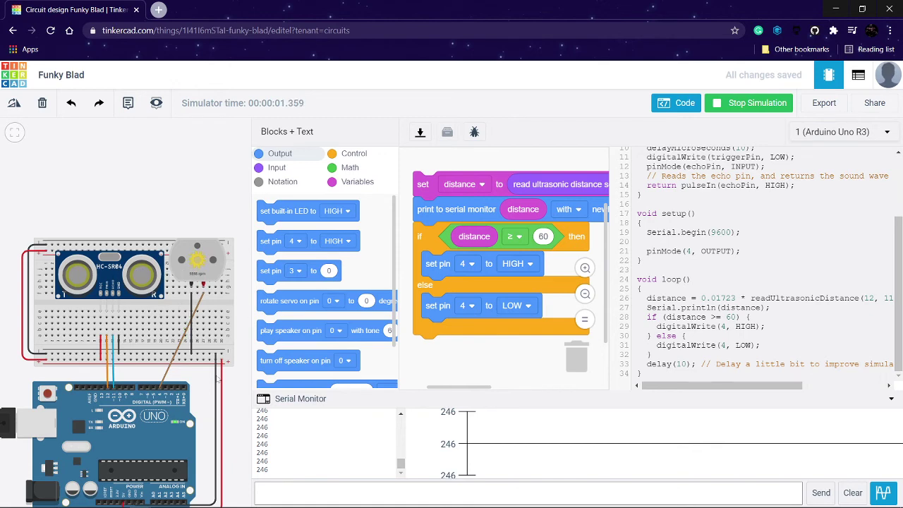
{"action": "left_click", "coordinate": [114, 258]}
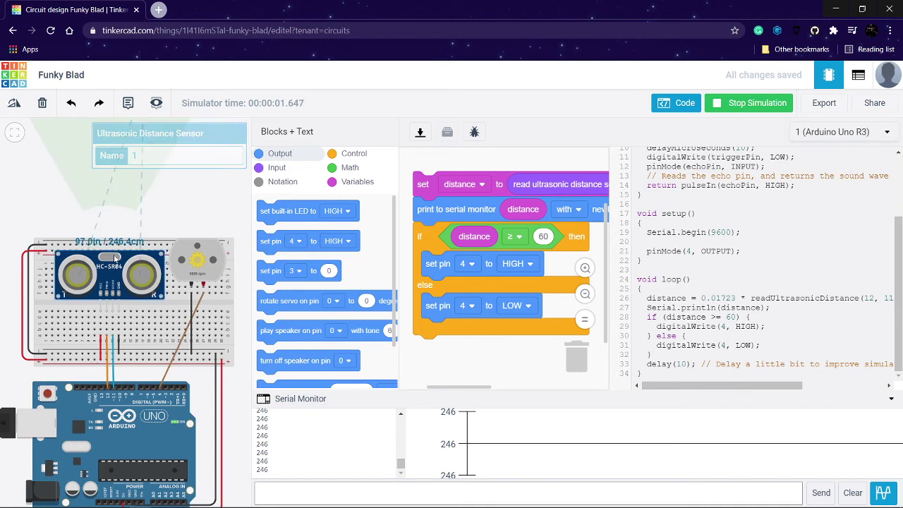
{"action": "left_click", "coordinate": [56, 137]}
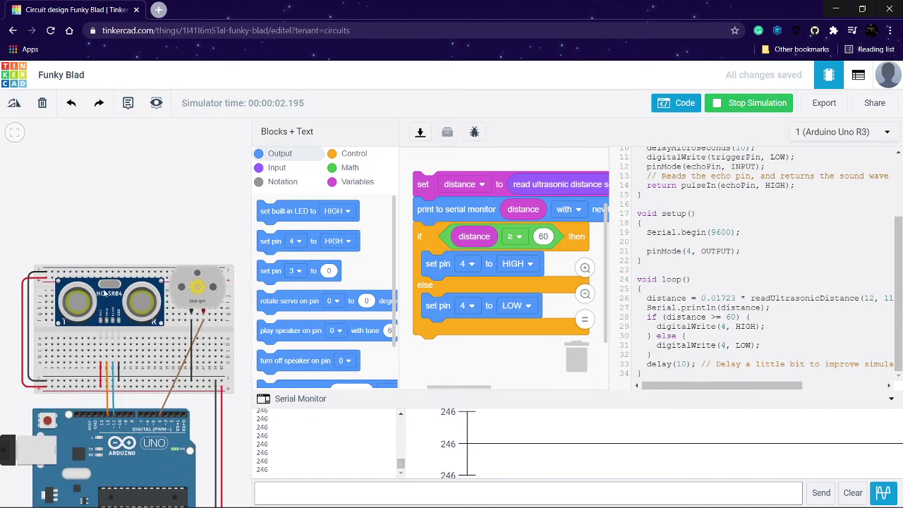
{"action": "left_click", "coordinate": [107, 285]}
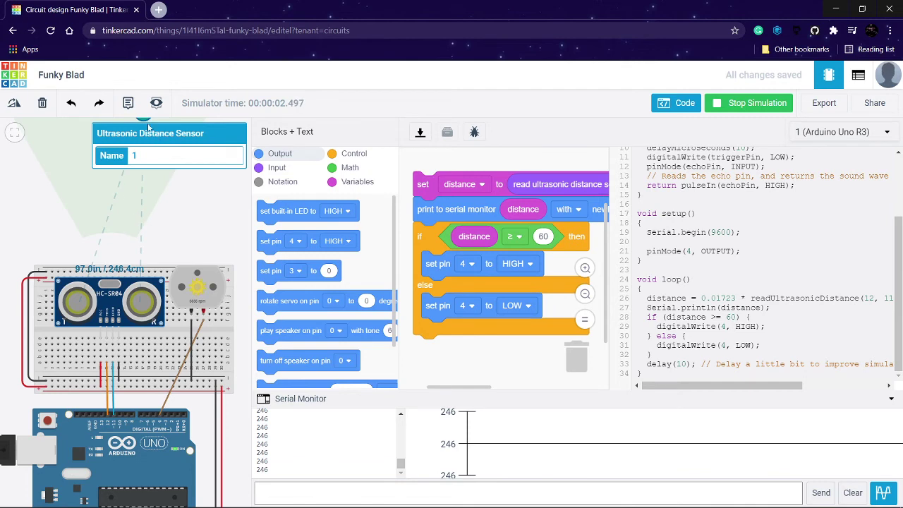
{"action": "left_click_drag", "start_coordinate": [147, 122], "coordinate": [112, 203]}
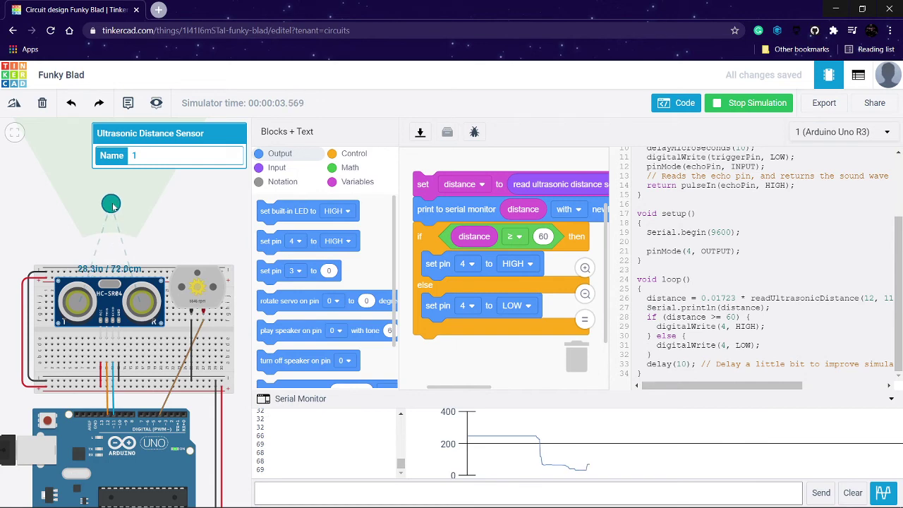
{"action": "left_click", "coordinate": [759, 103]}
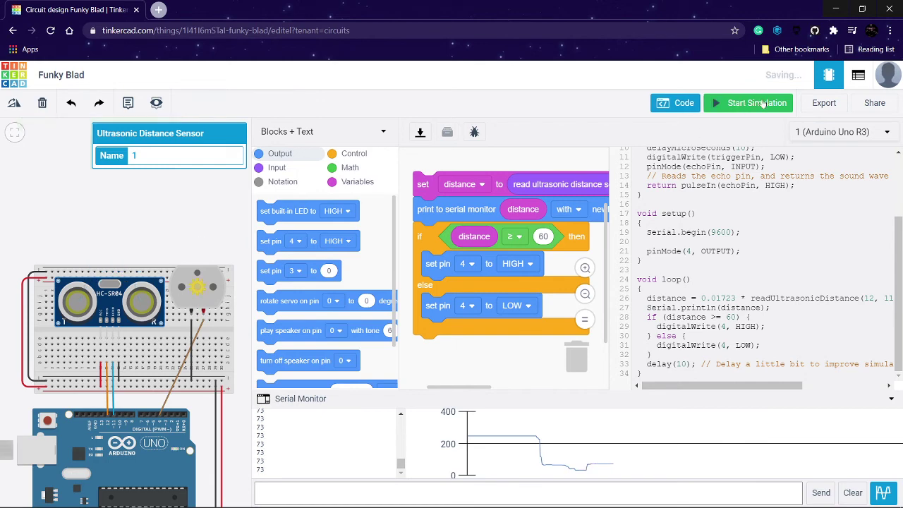
Step: Change the if block's distance threshold from 60 to 100
{"action": "left_click", "coordinate": [543, 236]}
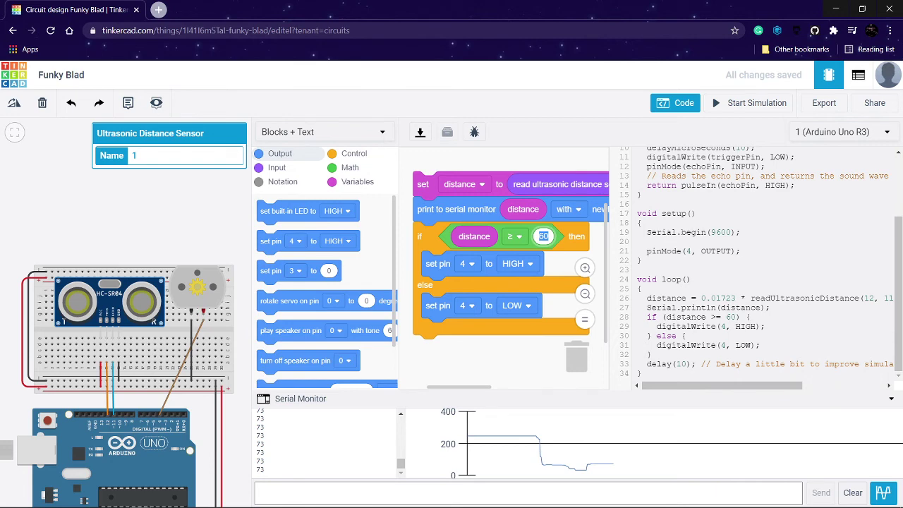
{"action": "type", "text": "100"}
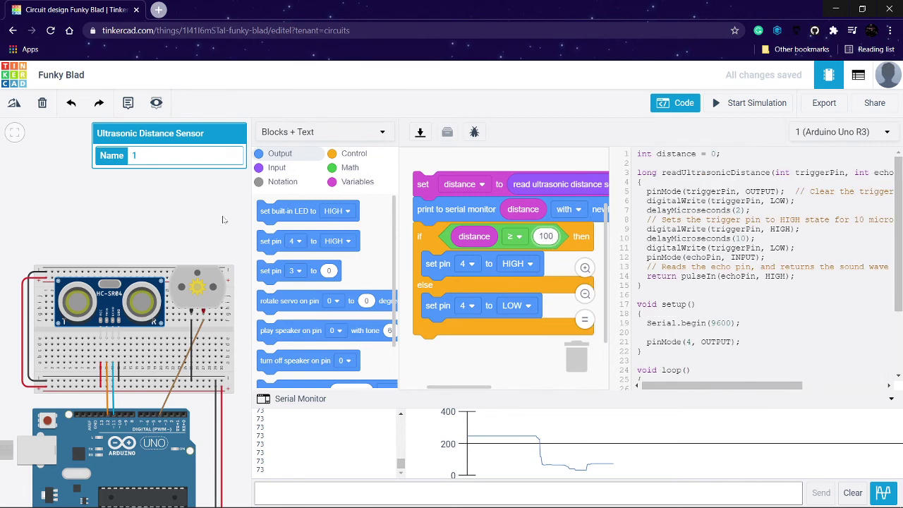
{"action": "left_click", "coordinate": [199, 217]}
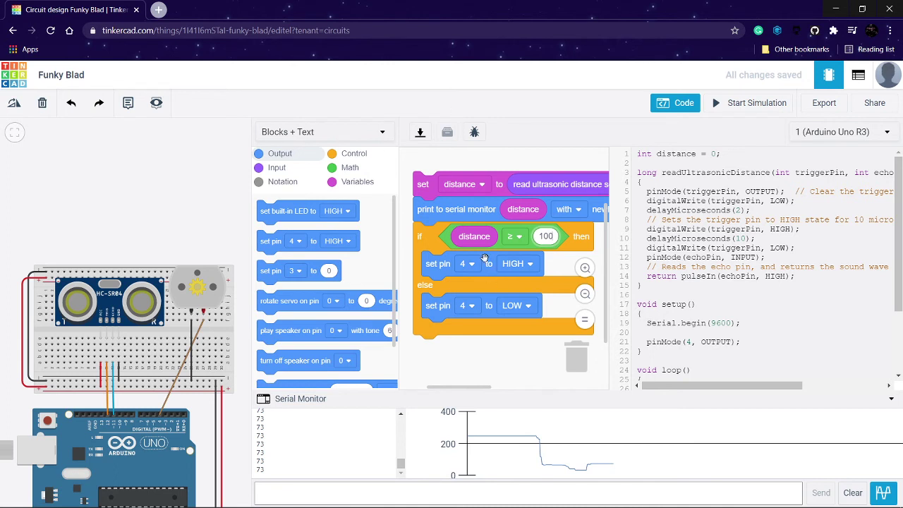
Step: Confirm the sensor block's distance units stay set to cm
{"action": "scroll", "coordinate": [487, 269], "scroll_direction": "right", "scroll_amount": 5}
{"action": "scroll", "coordinate": [522, 244], "scroll_direction": "down", "scroll_amount": 1}
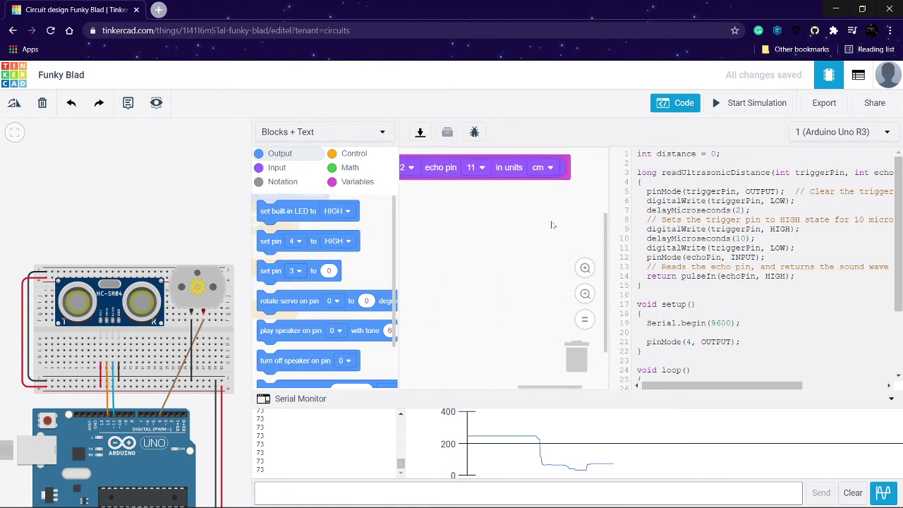
{"action": "left_click", "coordinate": [552, 173]}
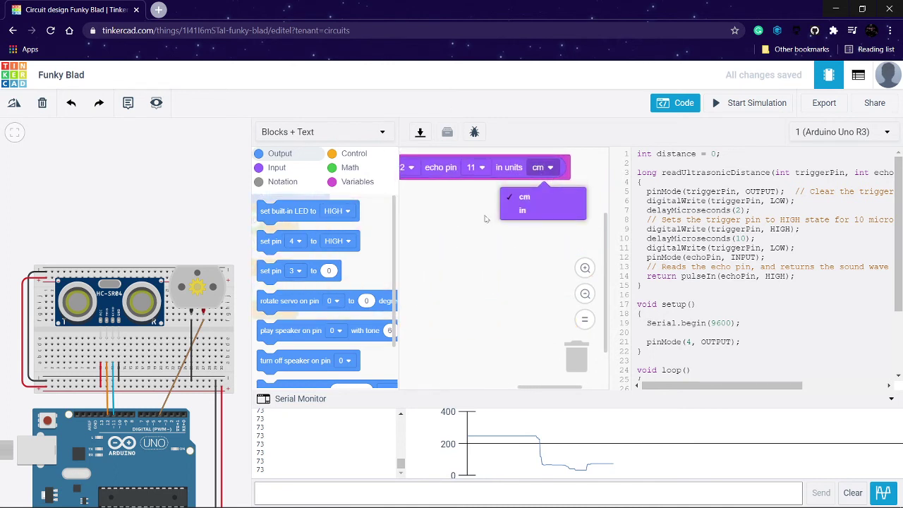
{"action": "left_click", "coordinate": [439, 232]}
{"action": "scroll", "coordinate": [438, 232], "scroll_direction": "left", "scroll_amount": 2}
{"action": "scroll", "coordinate": [438, 232], "scroll_direction": "left", "scroll_amount": 3}
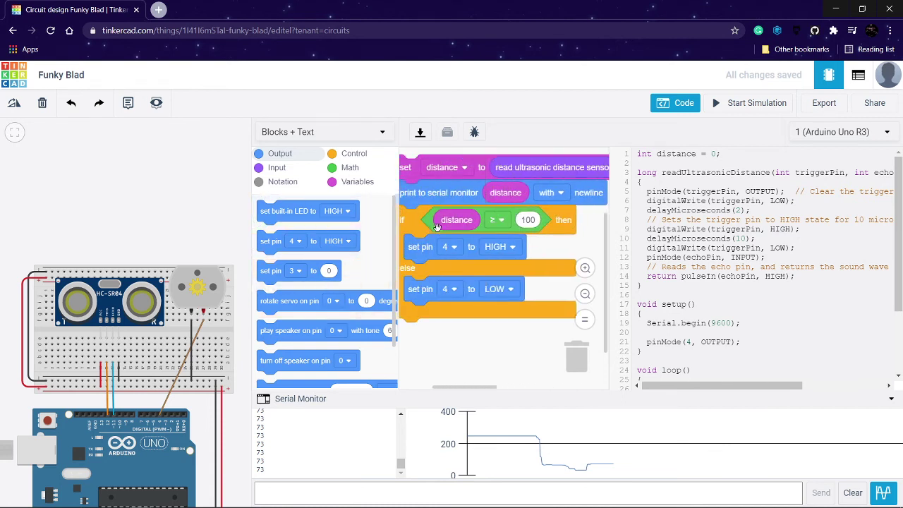
{"action": "scroll", "coordinate": [439, 232], "scroll_direction": "left", "scroll_amount": 2}
{"action": "scroll", "coordinate": [438, 232], "scroll_direction": "right", "scroll_amount": 2}
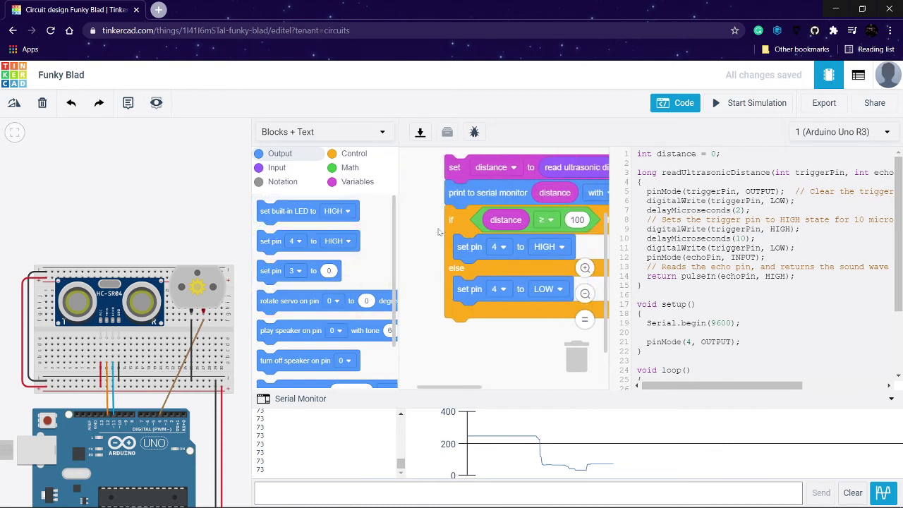
Step: Simulate again, moving the sensor target to about 112, 111 and 103 cm, then stop
{"action": "left_click", "coordinate": [780, 103]}
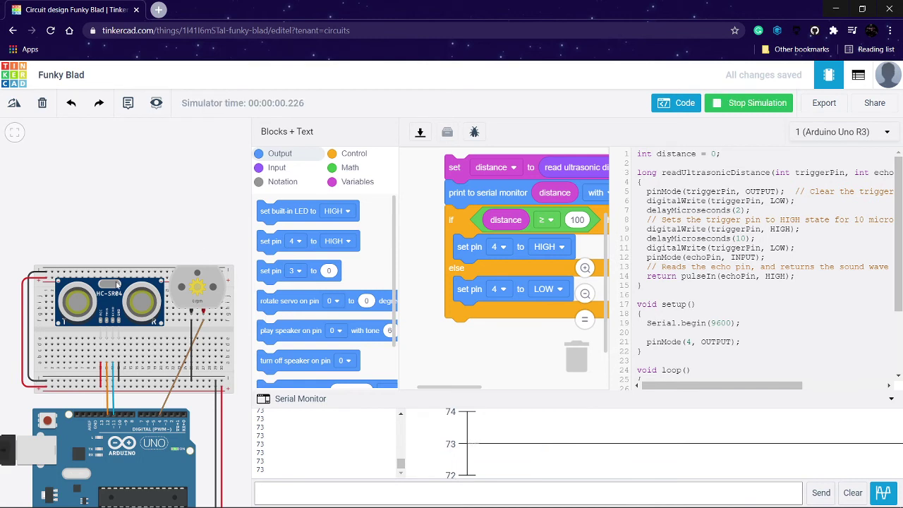
{"action": "left_click", "coordinate": [117, 285]}
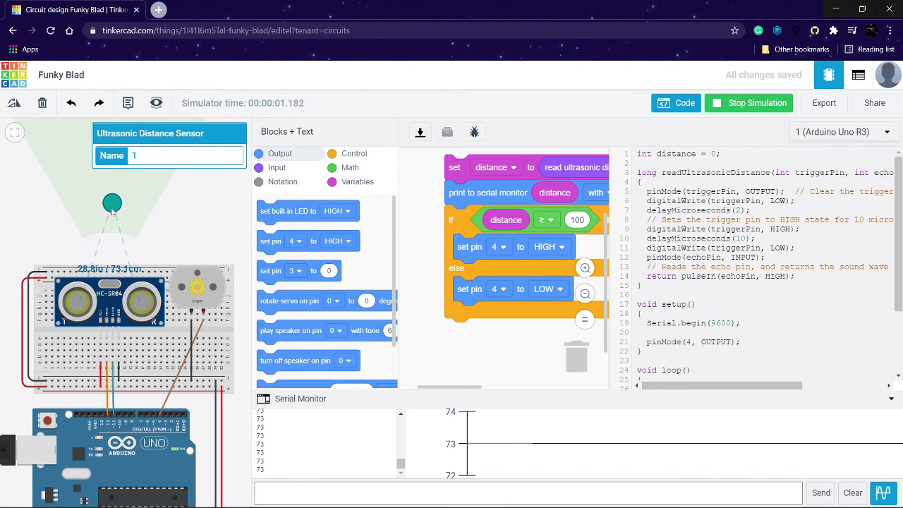
{"action": "left_click_drag", "start_coordinate": [110, 209], "coordinate": [105, 182]}
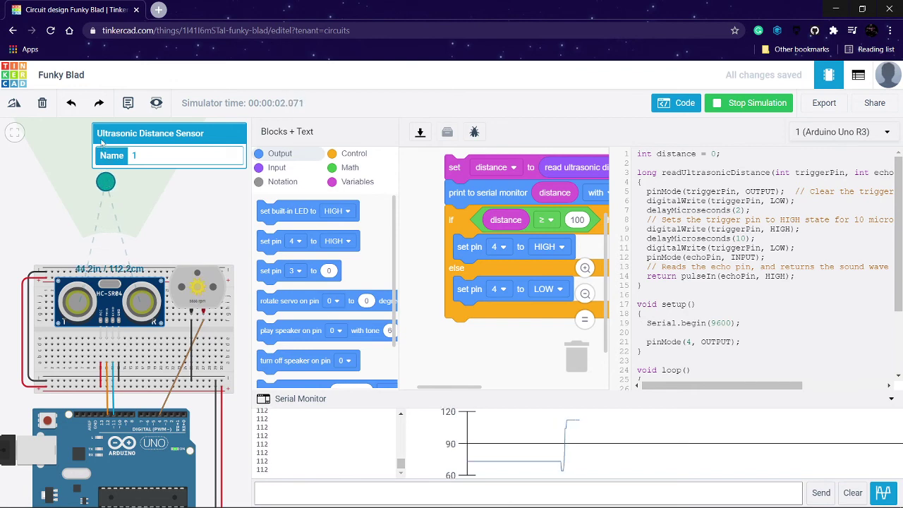
{"action": "scroll", "coordinate": [197, 283], "scroll_direction": "up", "scroll_amount": 2}
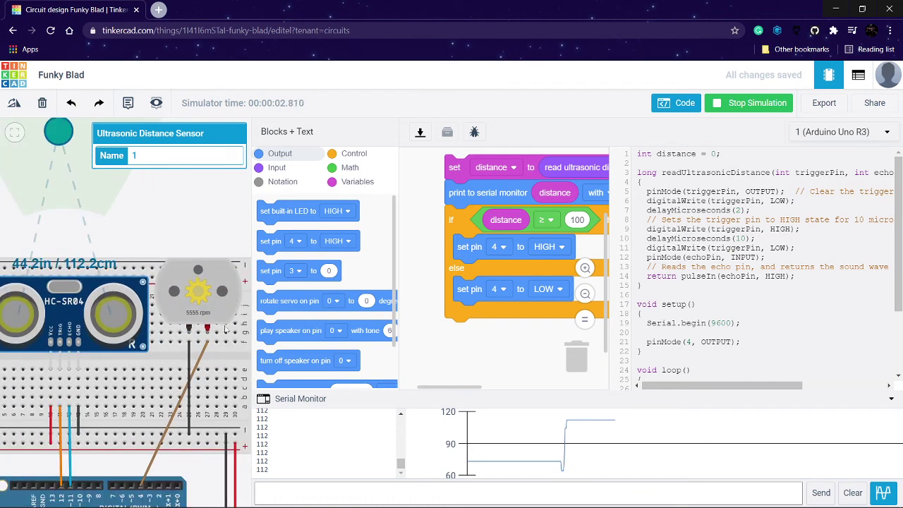
{"action": "mouse_move", "coordinate": [61, 136]}
{"action": "left_mouse_down"}
{"action": "mouse_move", "coordinate": [61, 112]}
{"action": "mouse_move", "coordinate": [66, 160]}
{"action": "left_mouse_up"}
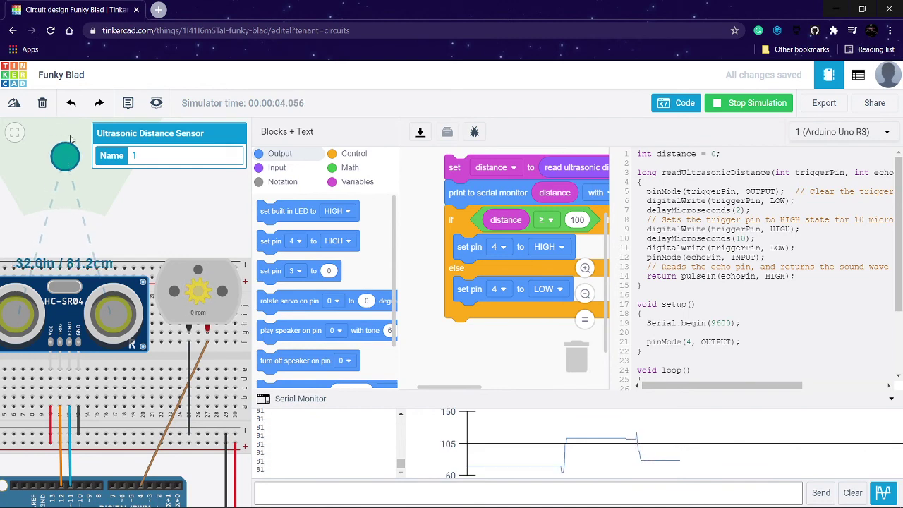
{"action": "left_click_drag", "start_coordinate": [71, 138], "coordinate": [69, 137]}
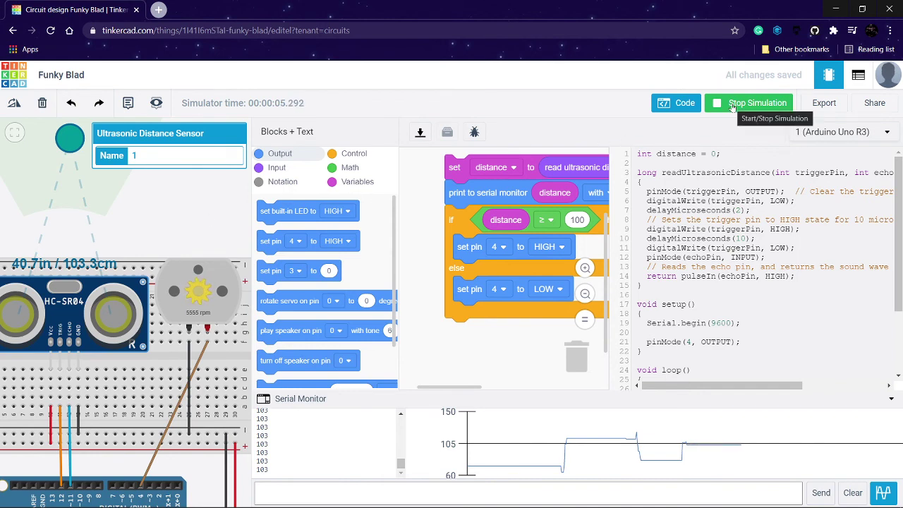
{"action": "left_click", "coordinate": [733, 104]}
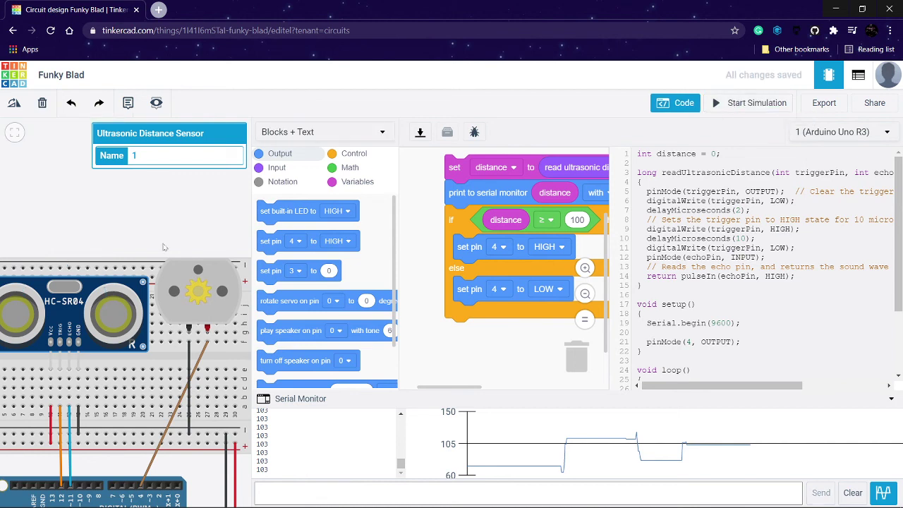